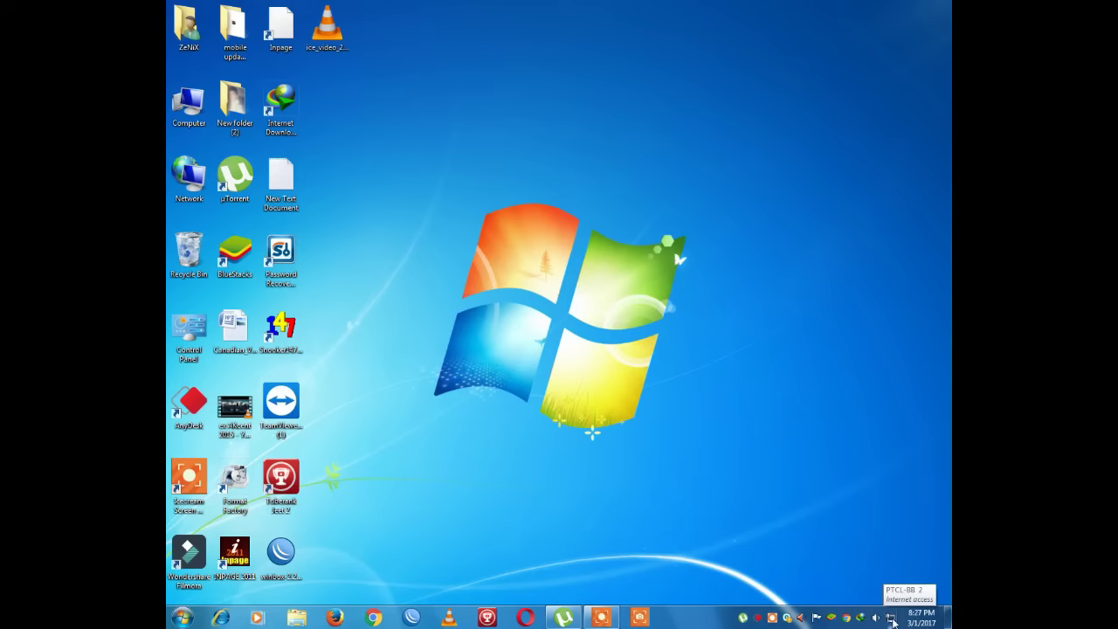
- Open the Network and Sharing Center from the system tray network icon
right_click(892, 620)
click(892, 615)
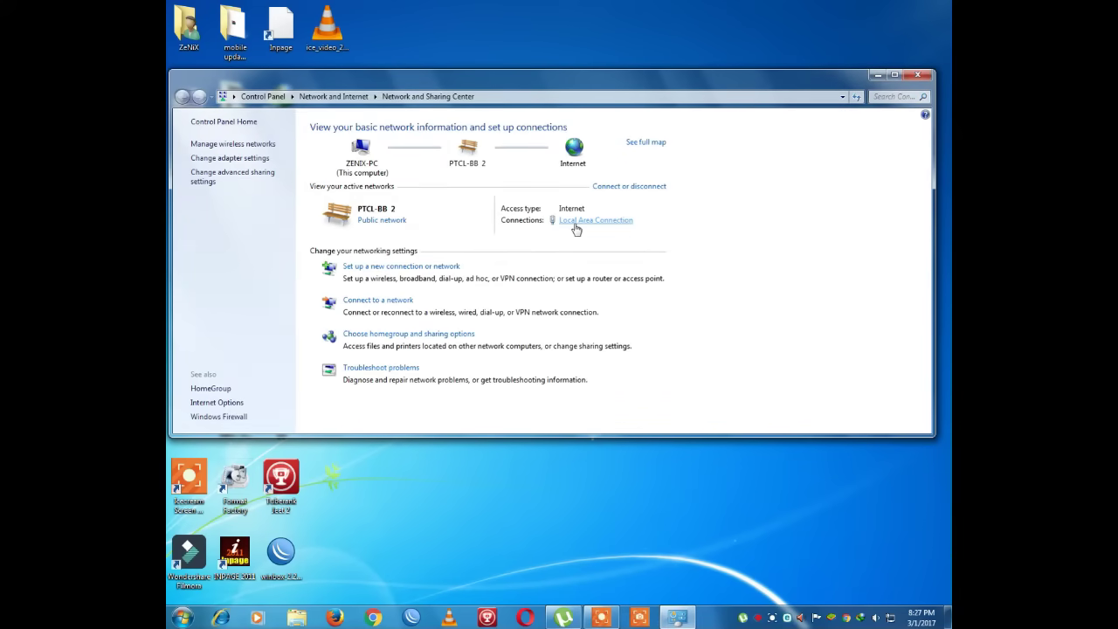
- View the Local Area Connection status and adapter properties, then return to the Network and Sharing Center
click(575, 223)
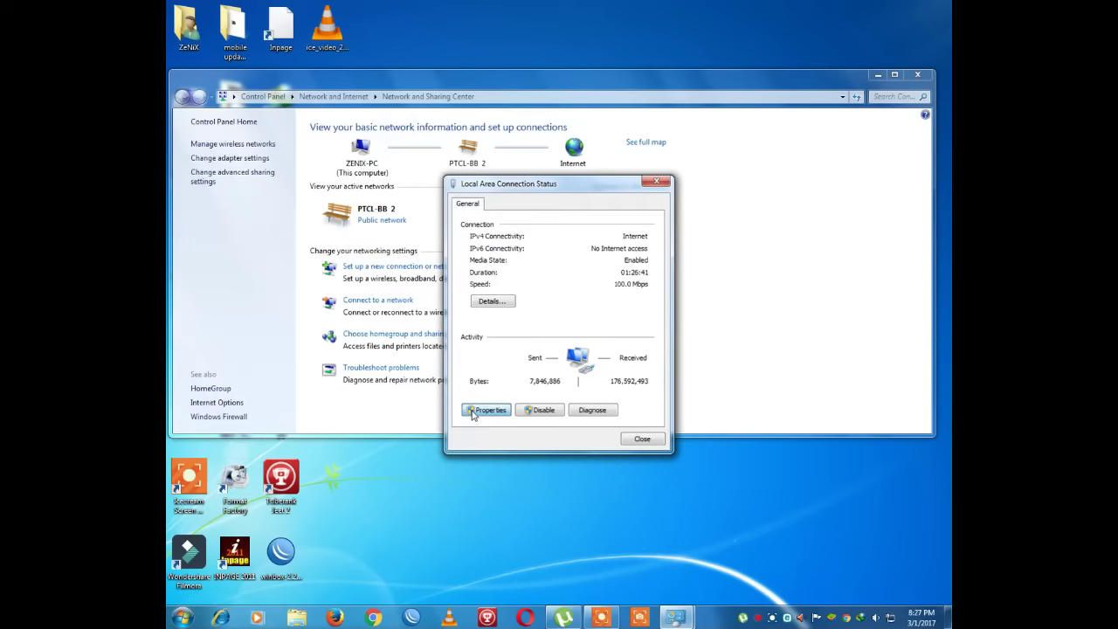
click(656, 182)
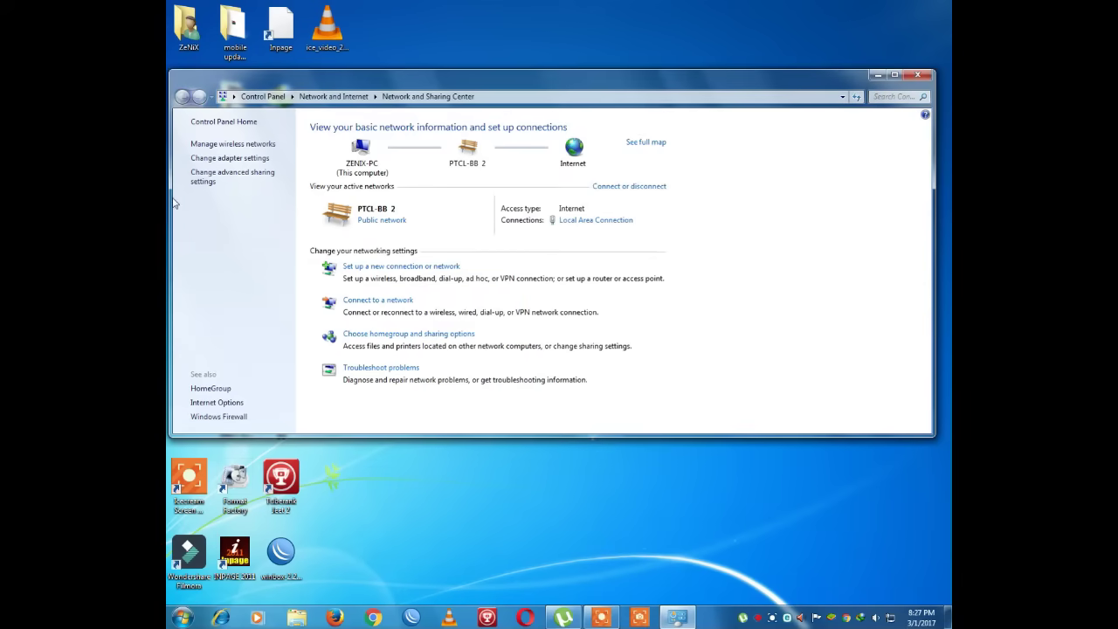
click(223, 158)
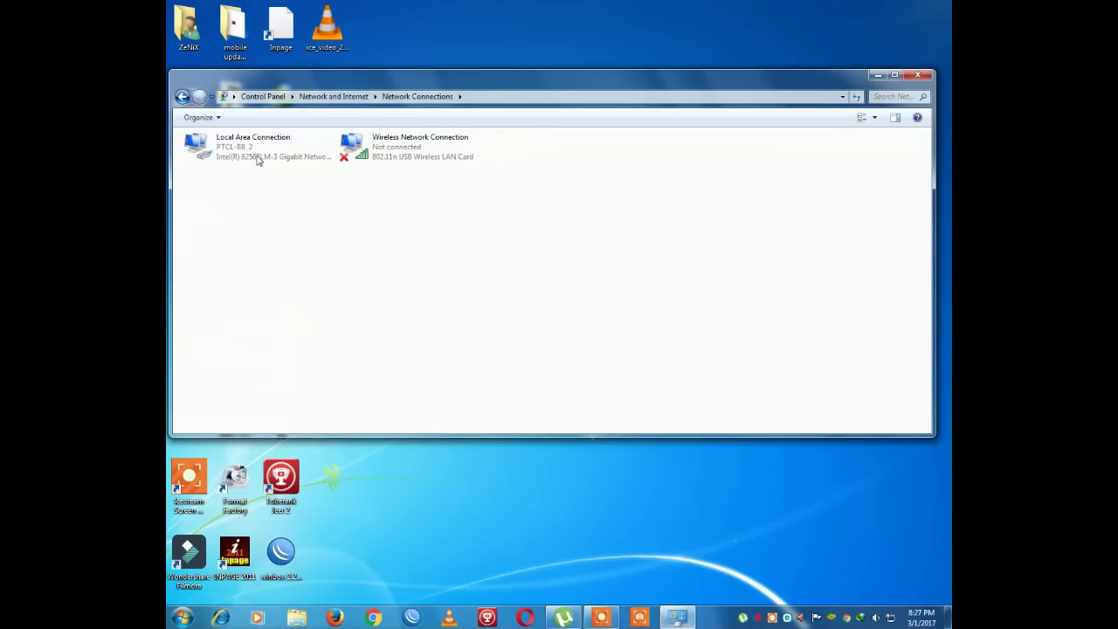
click(258, 160)
right_click(260, 149)
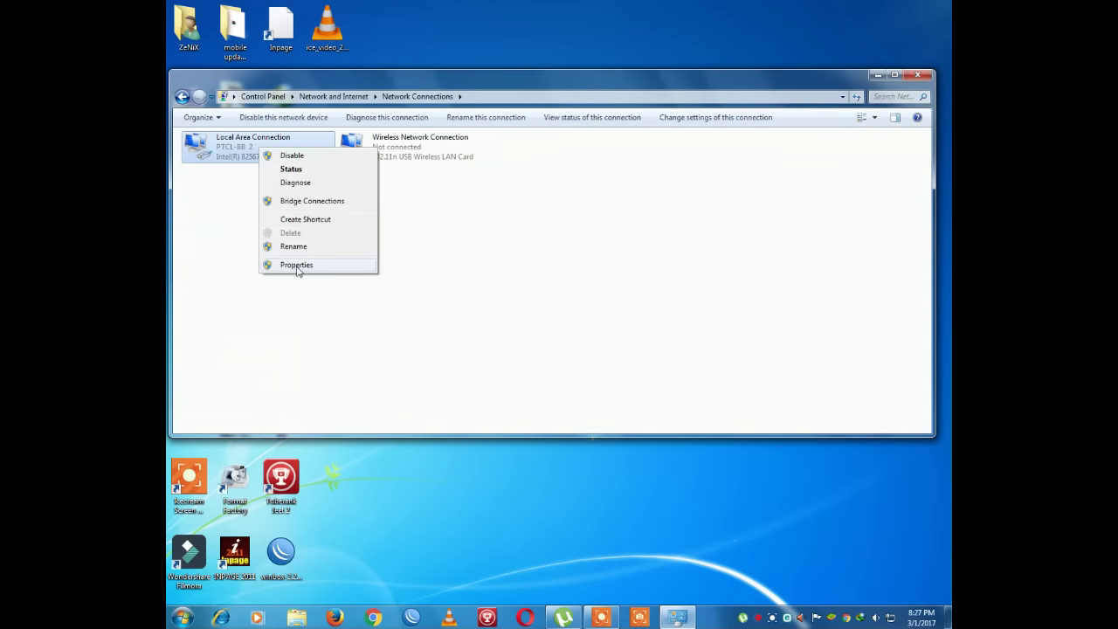
click(297, 266)
click(186, 99)
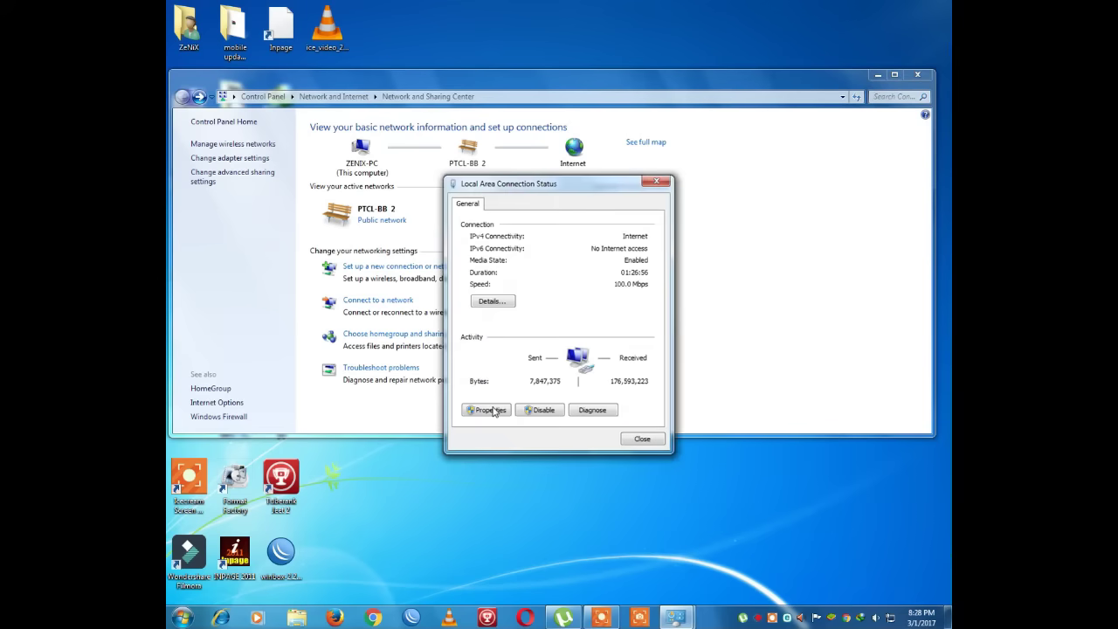
- Set the connection's IPv4 to static 192.168.1.100 with mask 255.255.255.0 and save
click(493, 410)
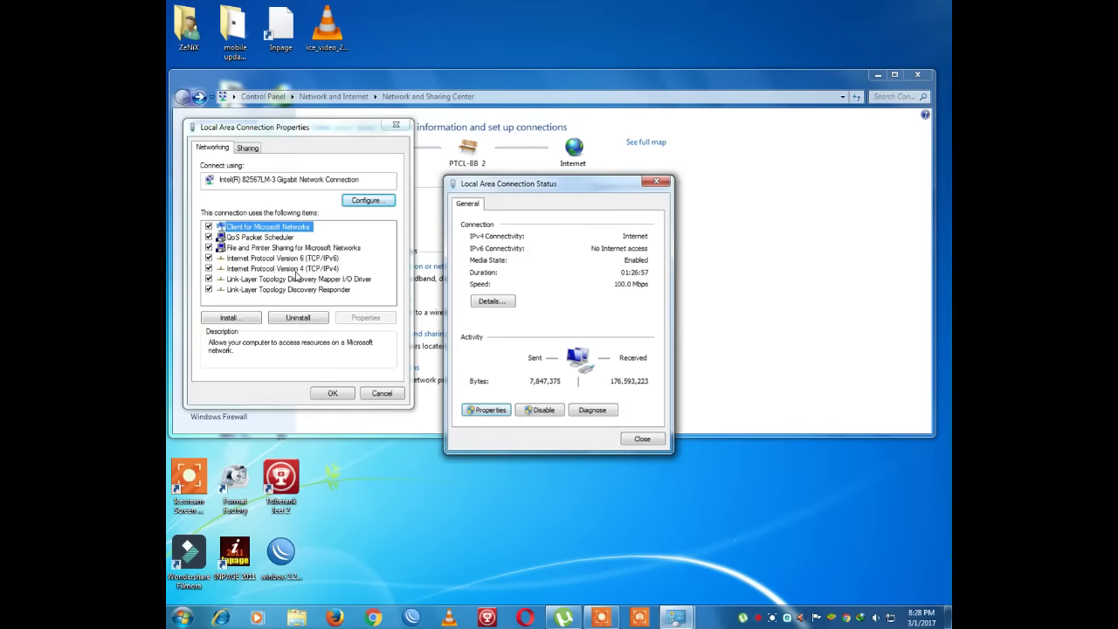
click(245, 269)
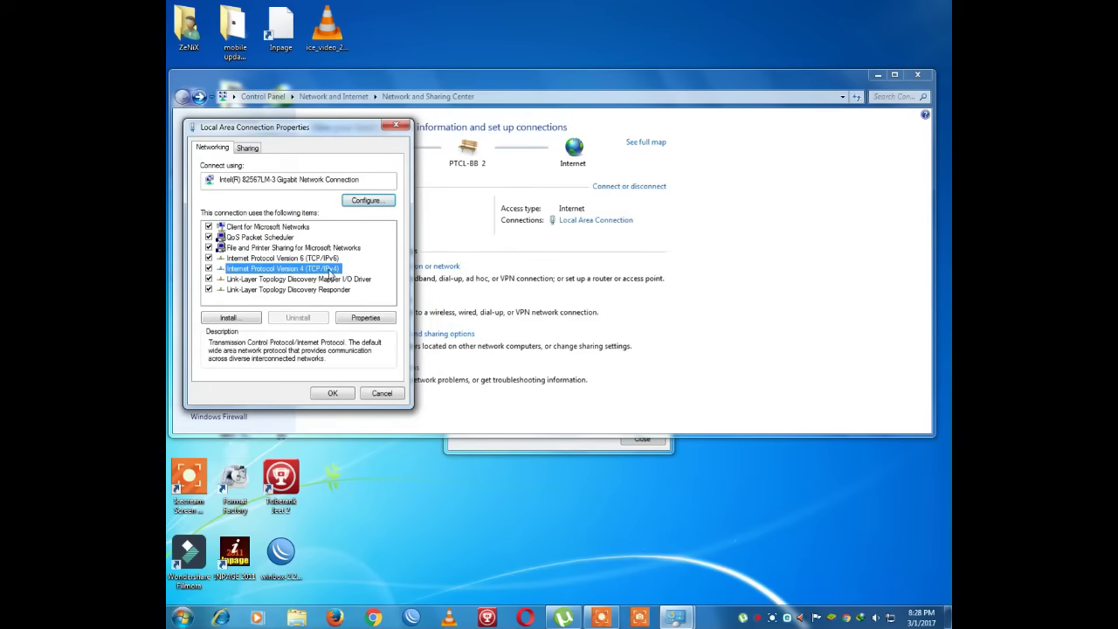
click(360, 318)
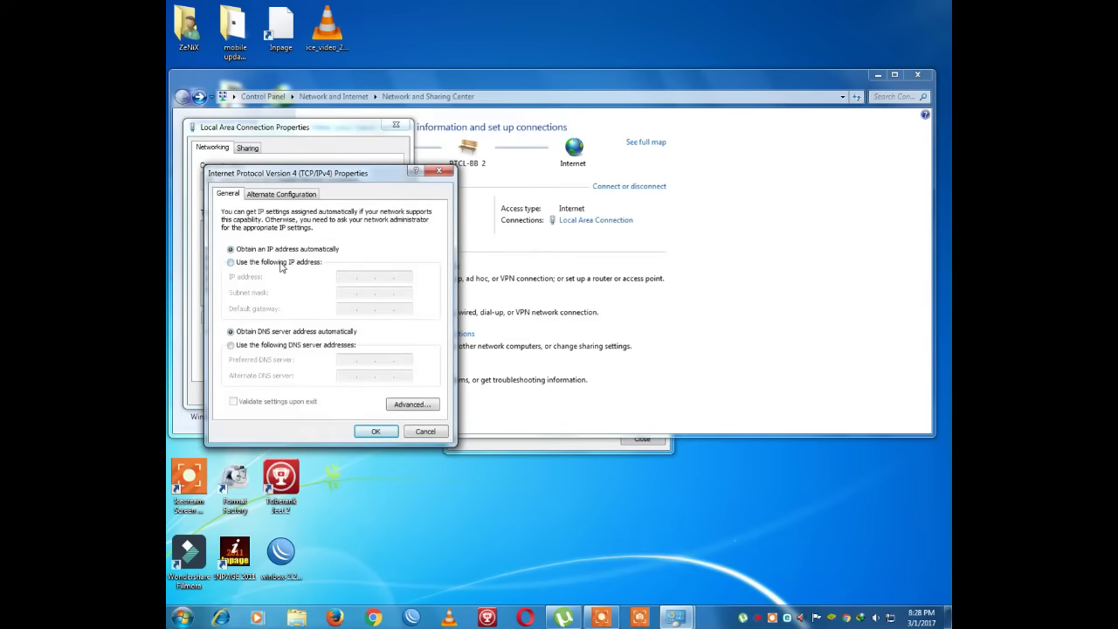
click(282, 263)
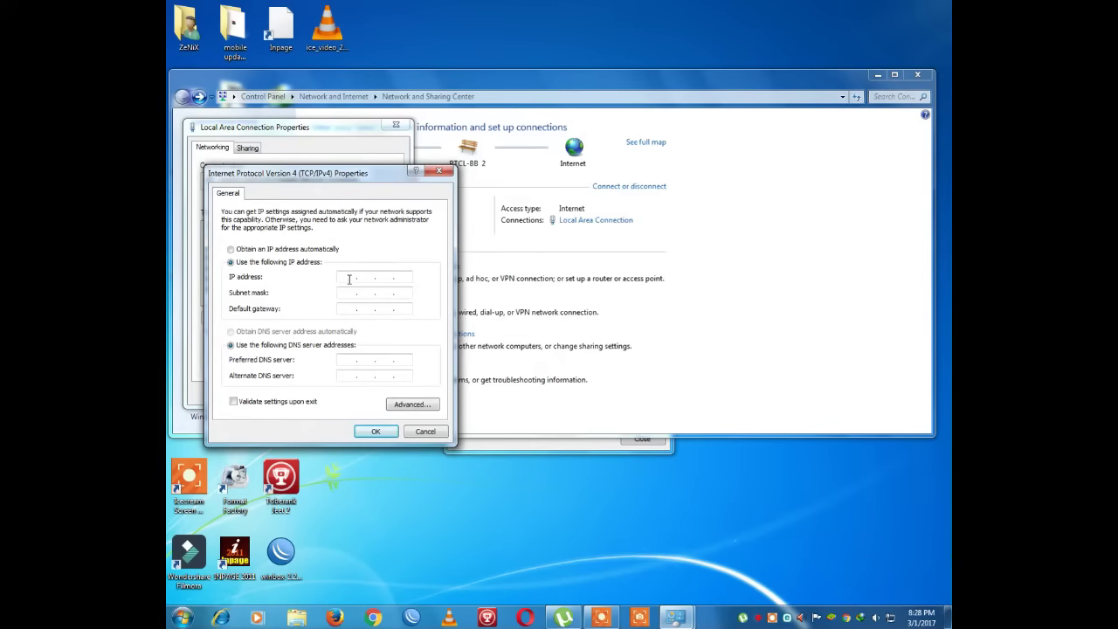
text(192 . 168 . 1 . 100)
click(347, 292)
click(371, 427)
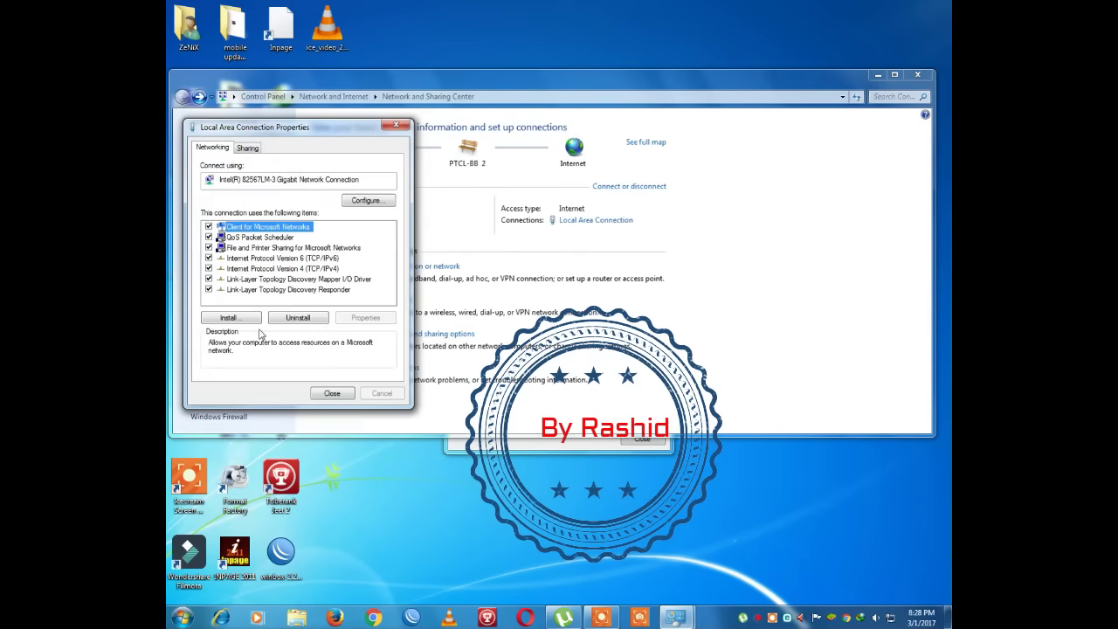
- Verify the connection details show 192.168.1.100, close all network dialogs, and show the desktop
click(326, 396)
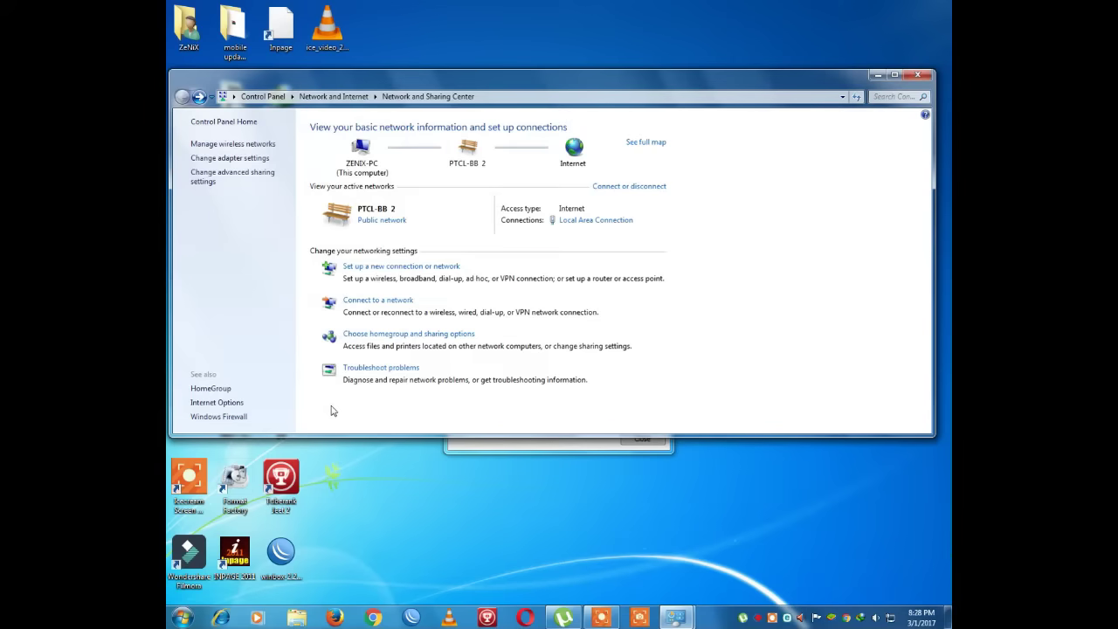
click(572, 225)
click(490, 302)
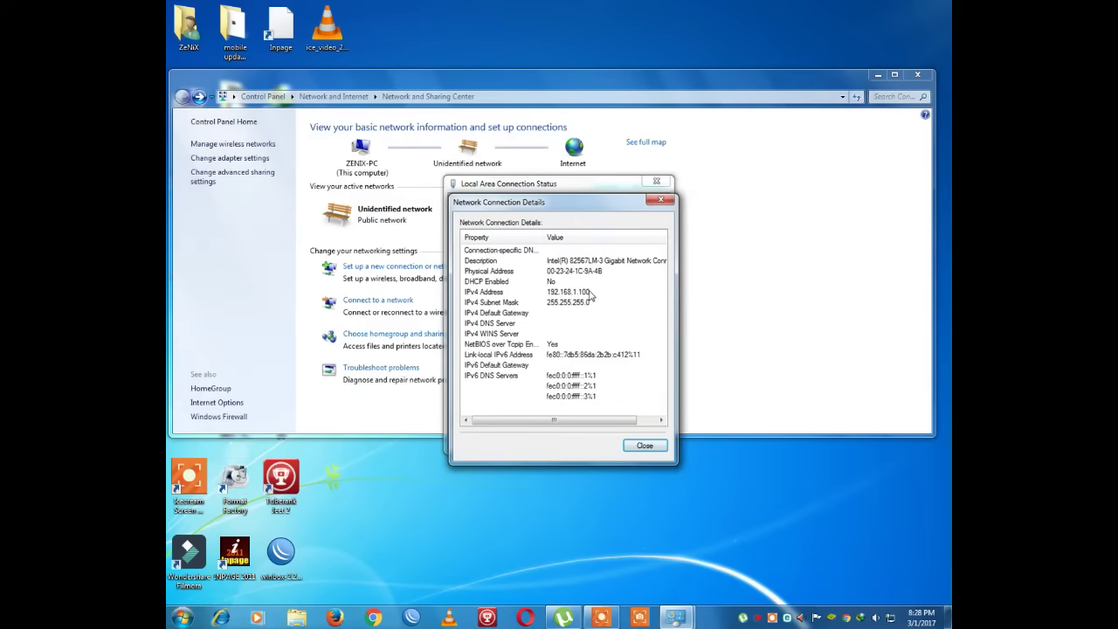
click(663, 200)
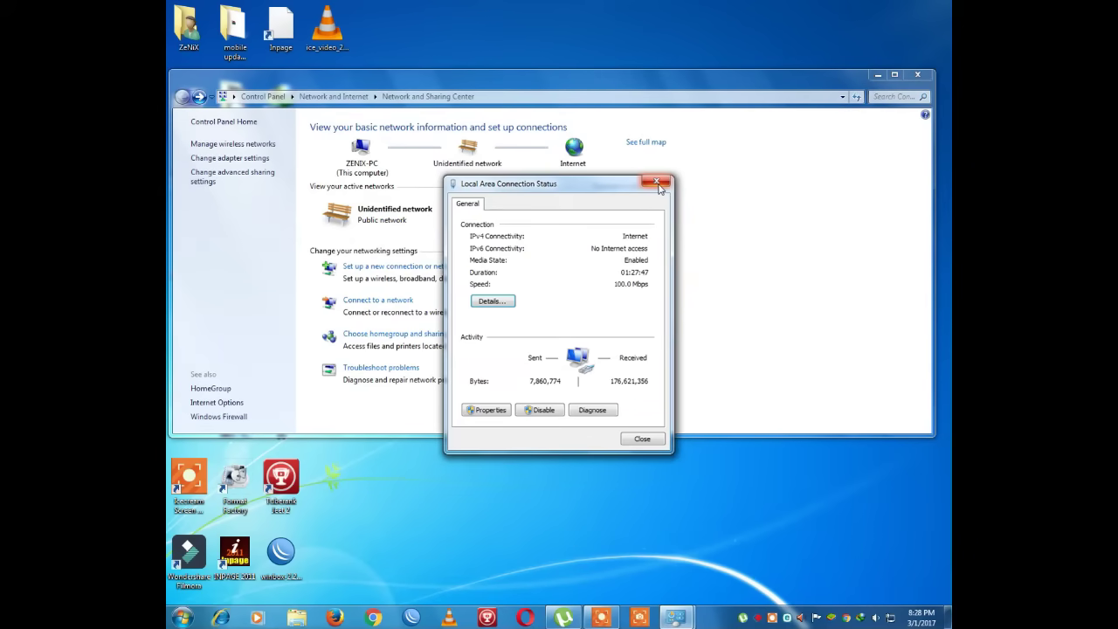
click(657, 183)
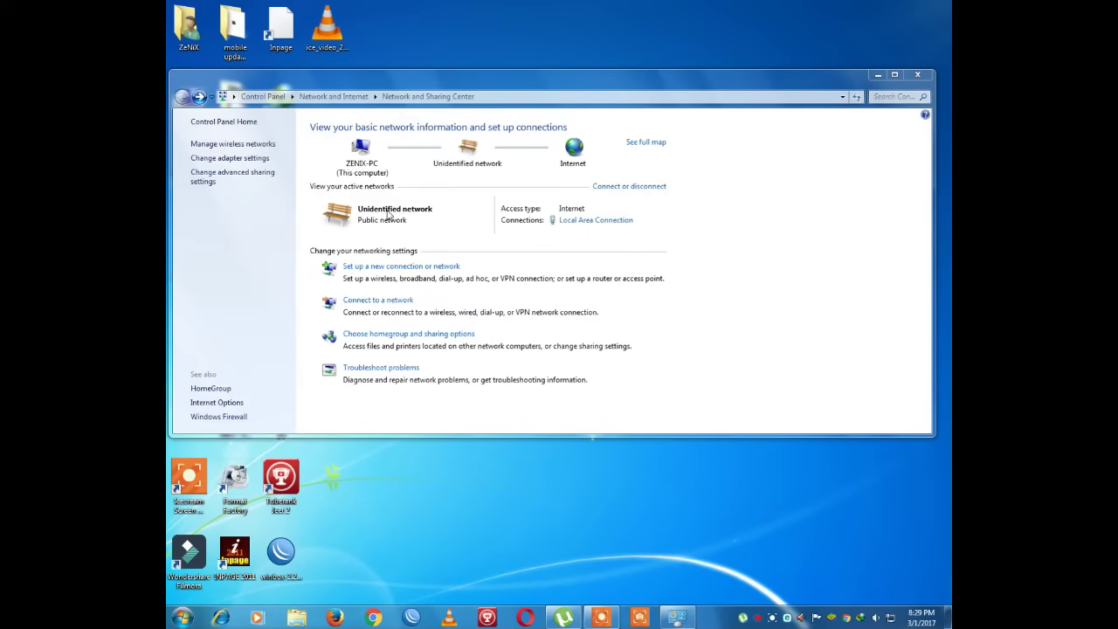
key(super+d)
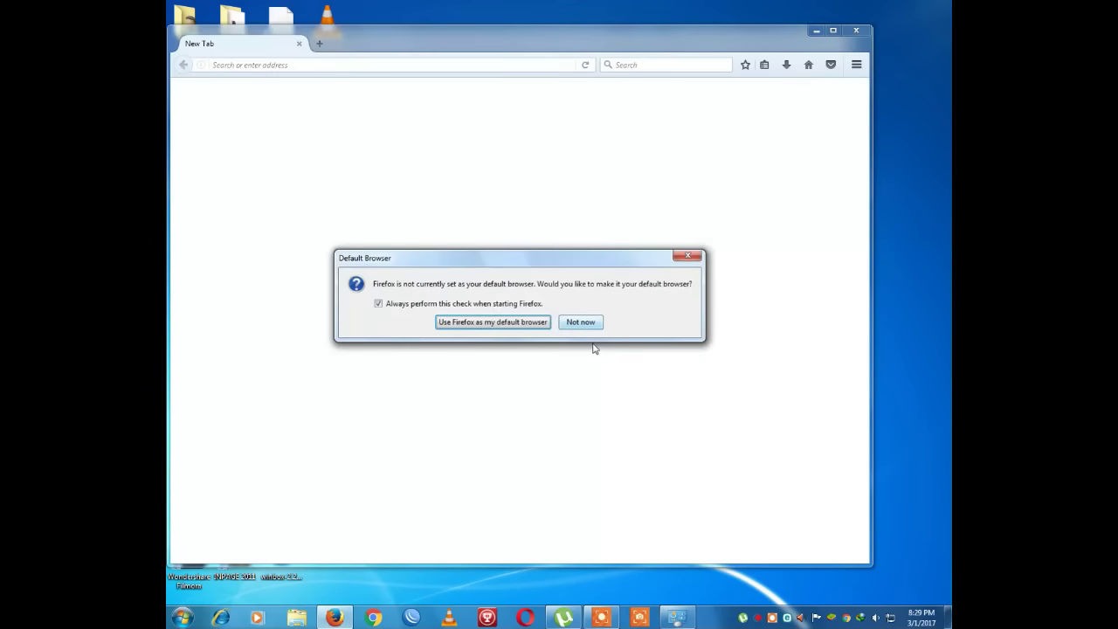
- Decline the default-browser prompt and load 192.168.1.20 in Firefox, then open the Start menu
click(578, 322)
click(345, 65)
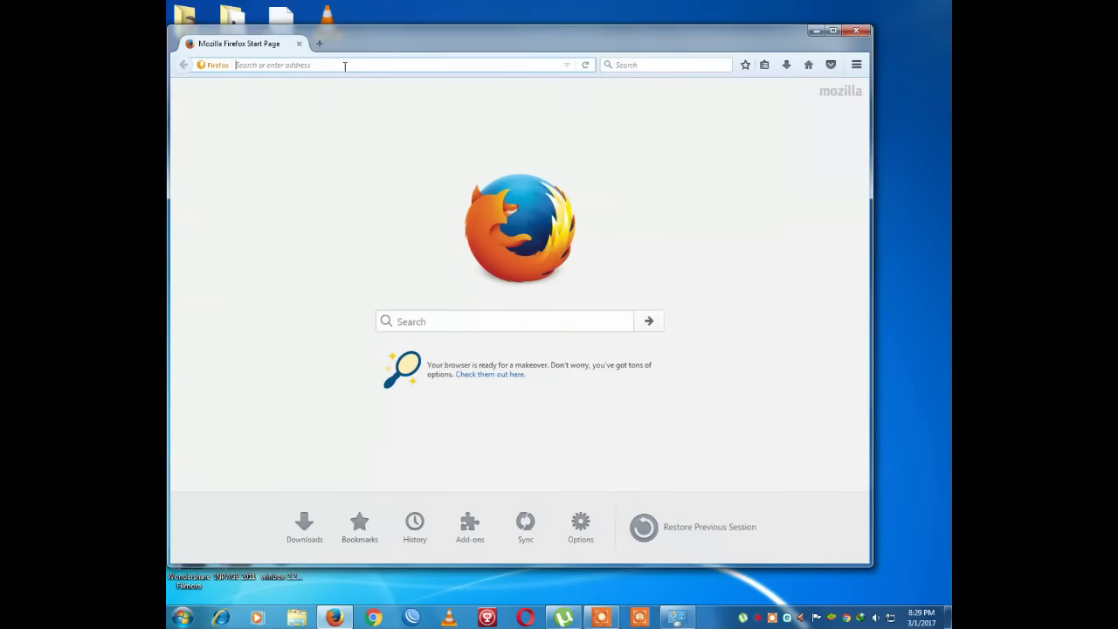
text(192.16)
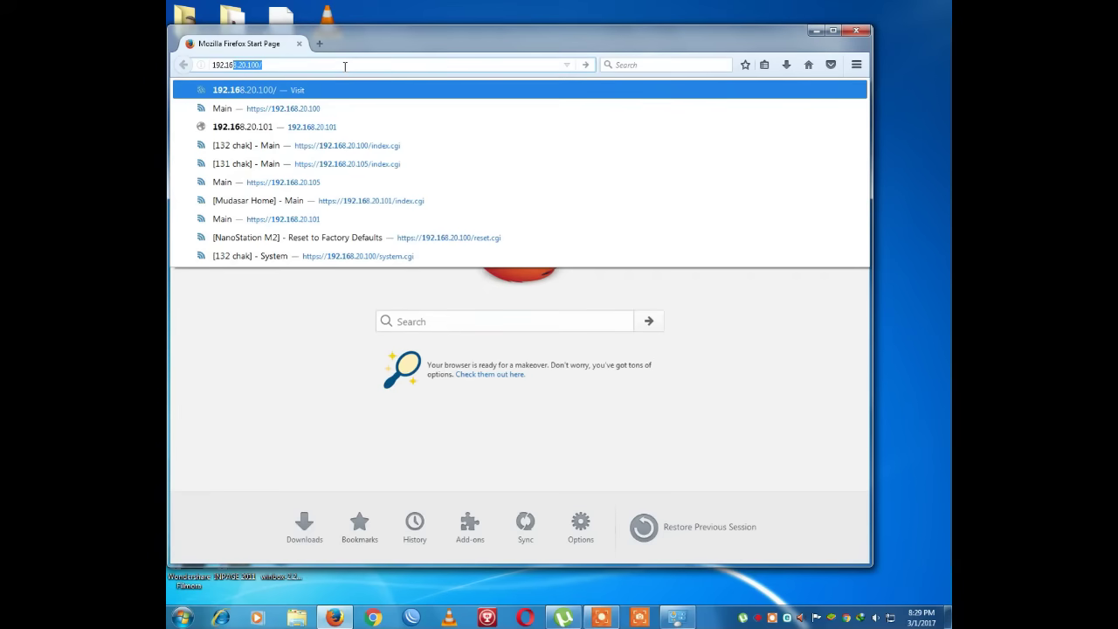
text(8.2)
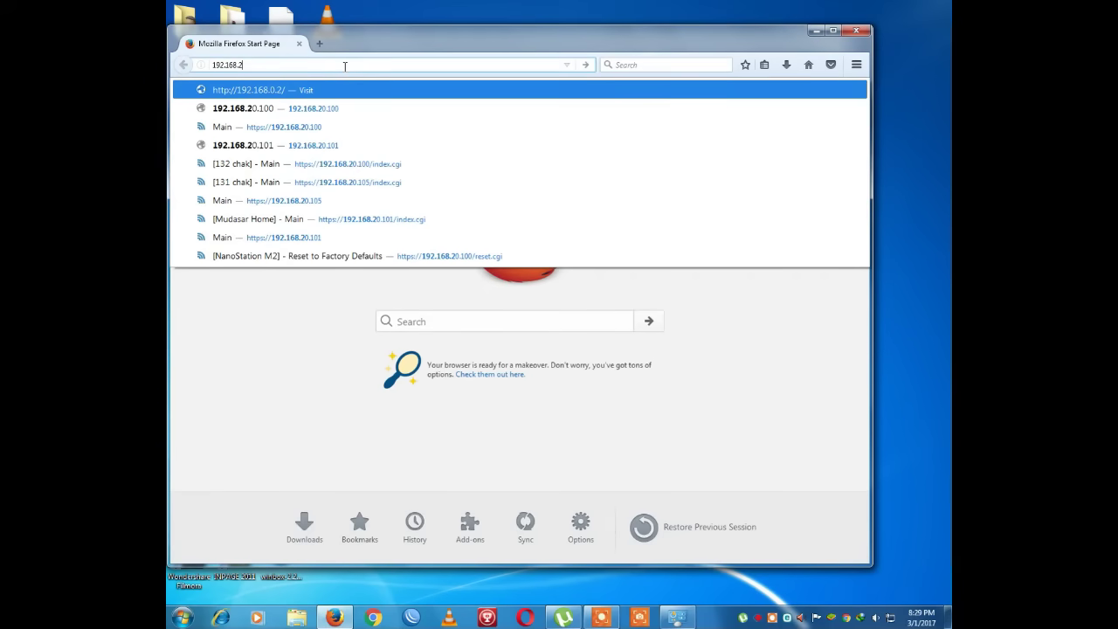
key(BackSpace)
text(1)
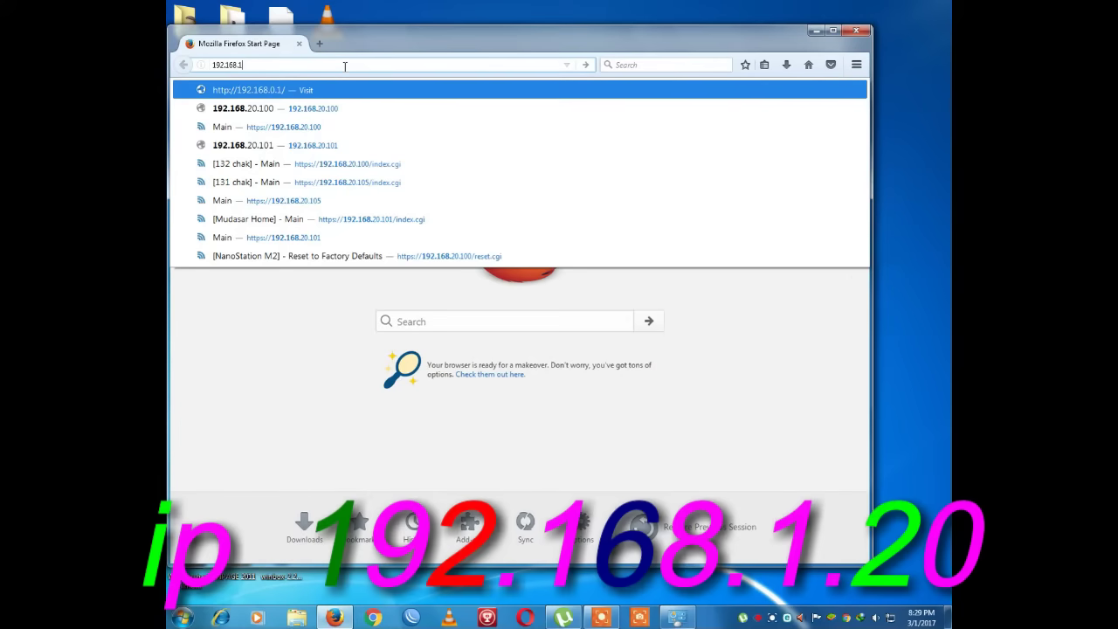
text(.20)
key(Return)
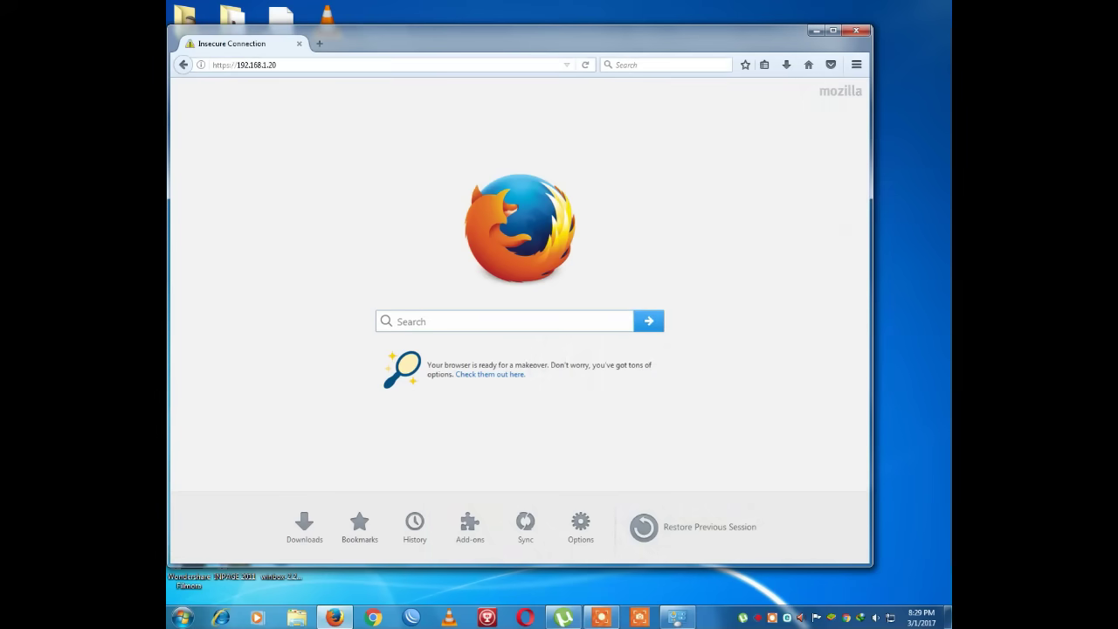
click(182, 618)
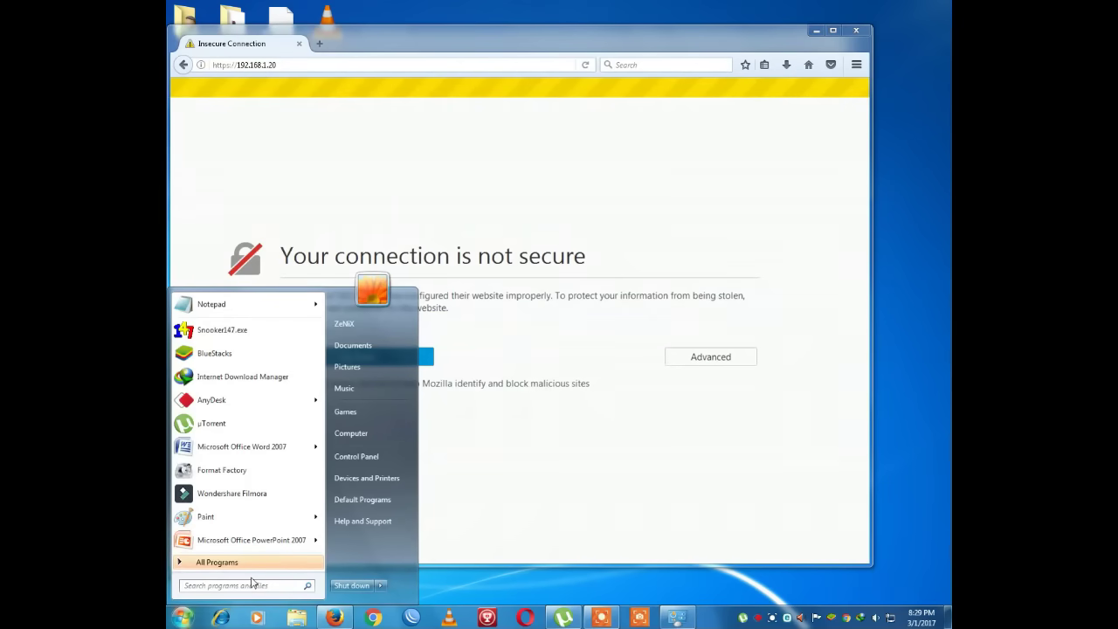
- Launch cmd and run 'ping 192.168.1.20 -t' for continuous replies
text(cmd)
key(Return)
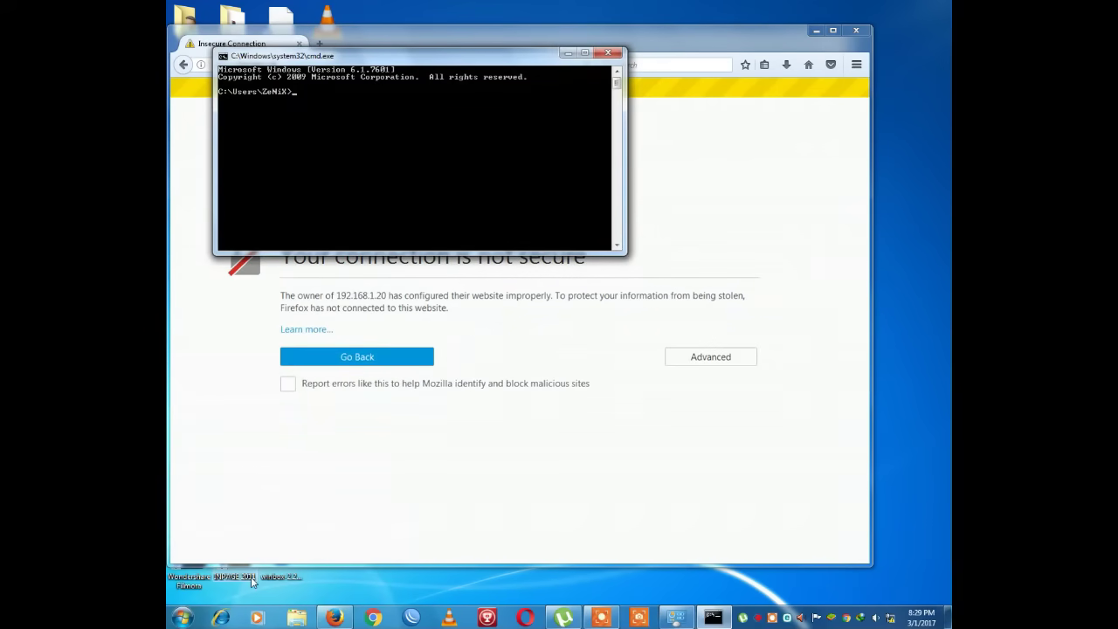
text(ping 192.168.1.20 -yt)
key(BackSpace)
text(t)
key(Return)
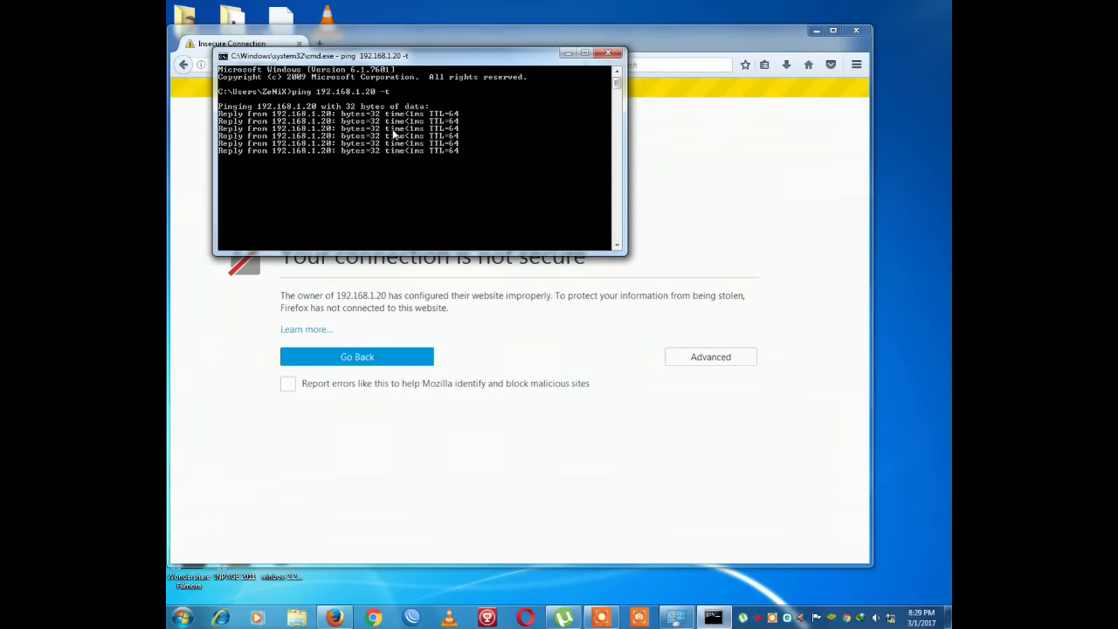
click(567, 54)
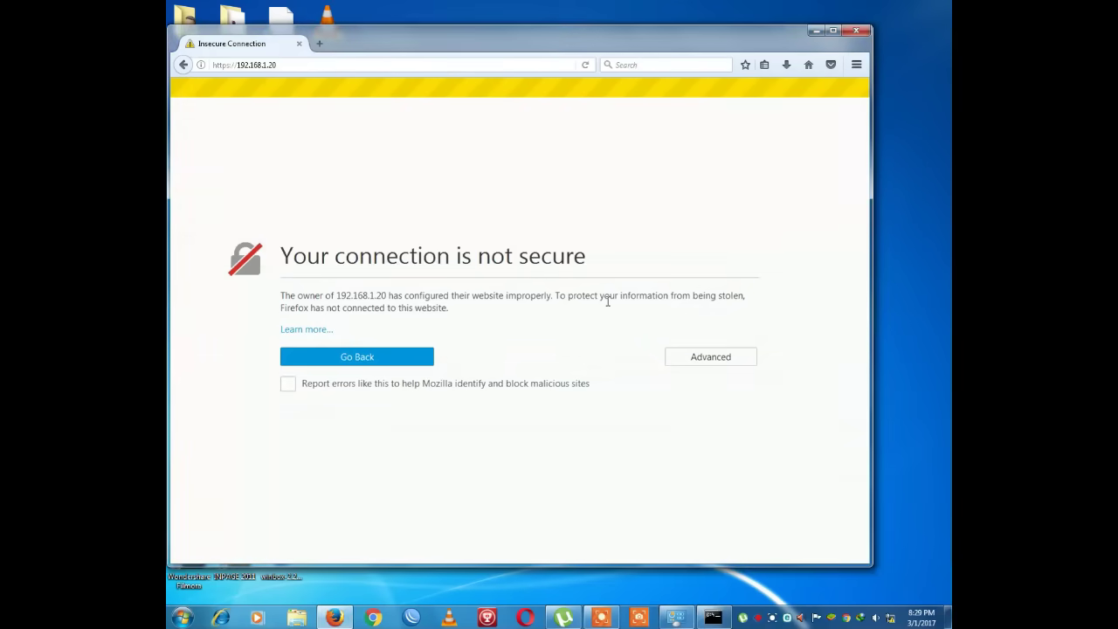
click(697, 358)
click(337, 516)
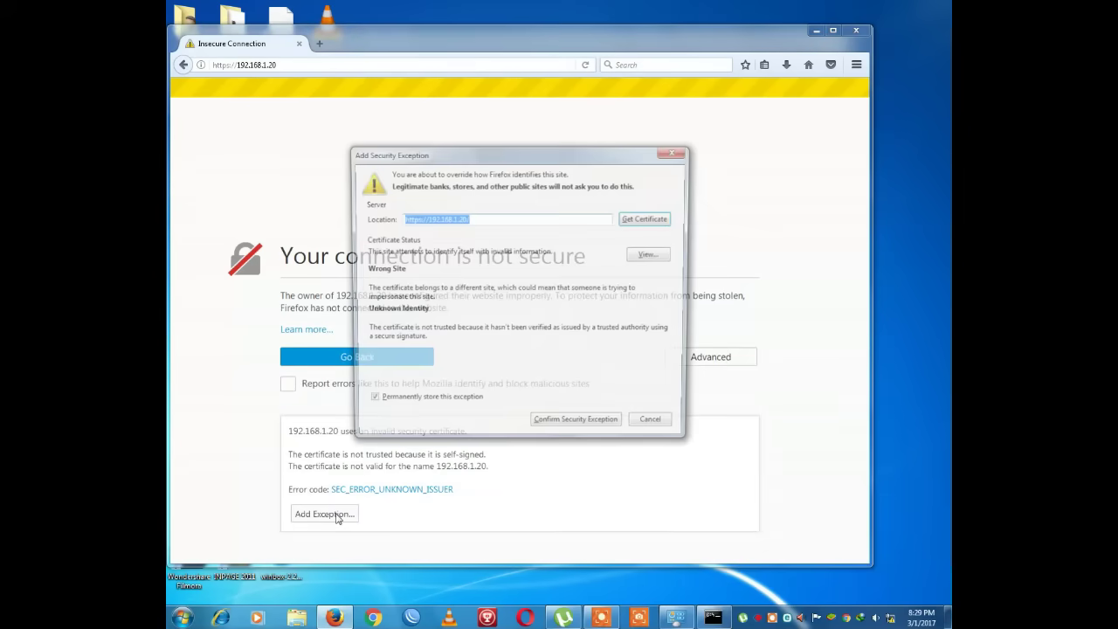
click(577, 427)
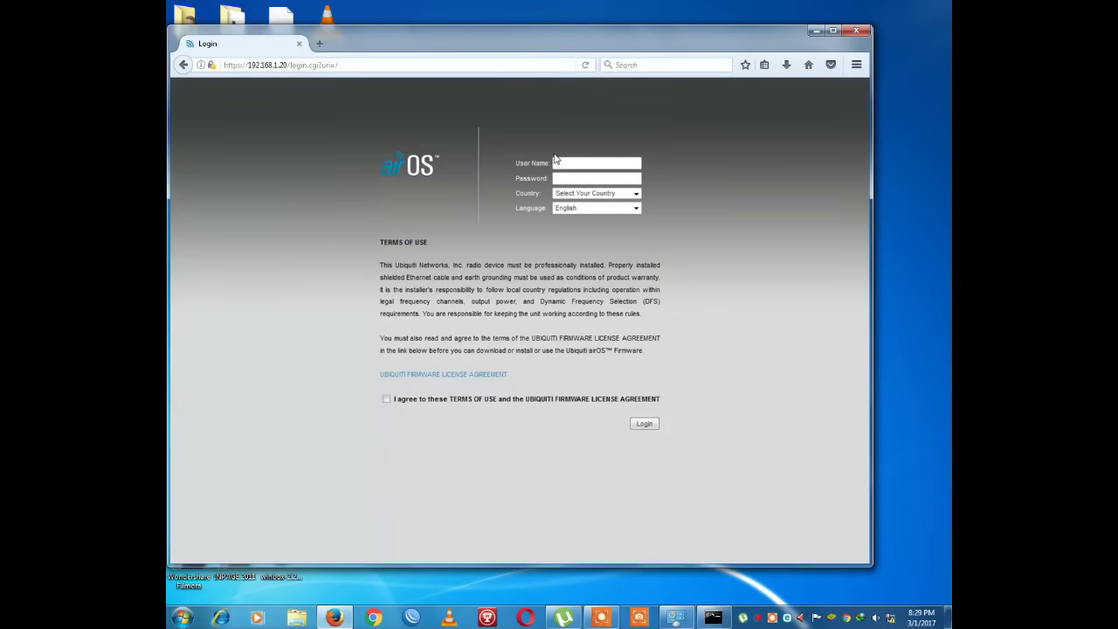
- Enter the default user name and password on the airOS login page
right_click(571, 163)
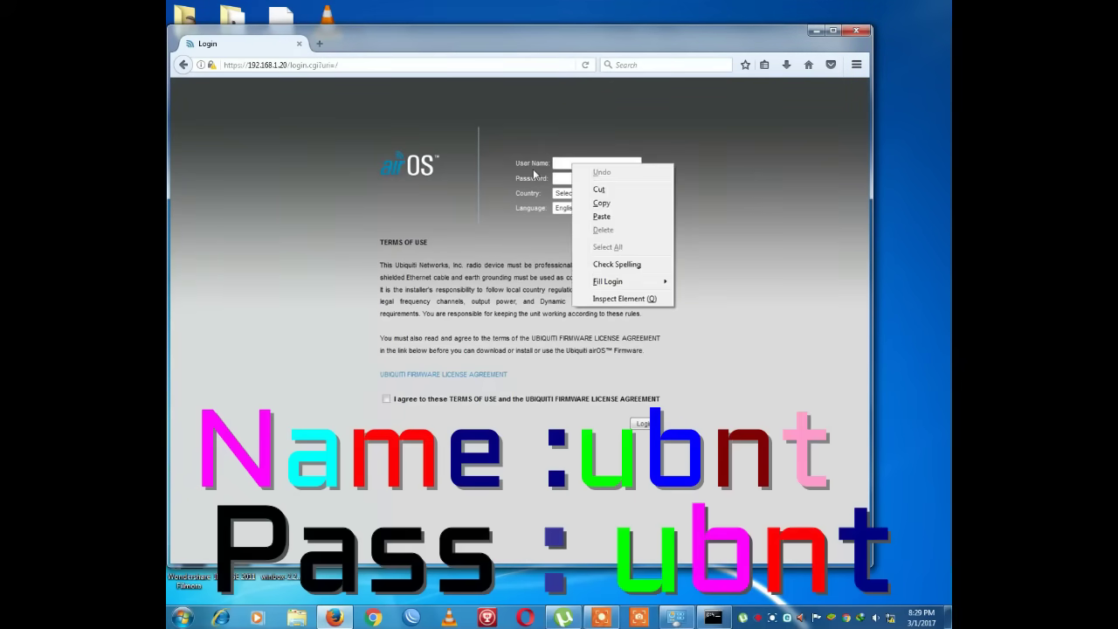
click(564, 162)
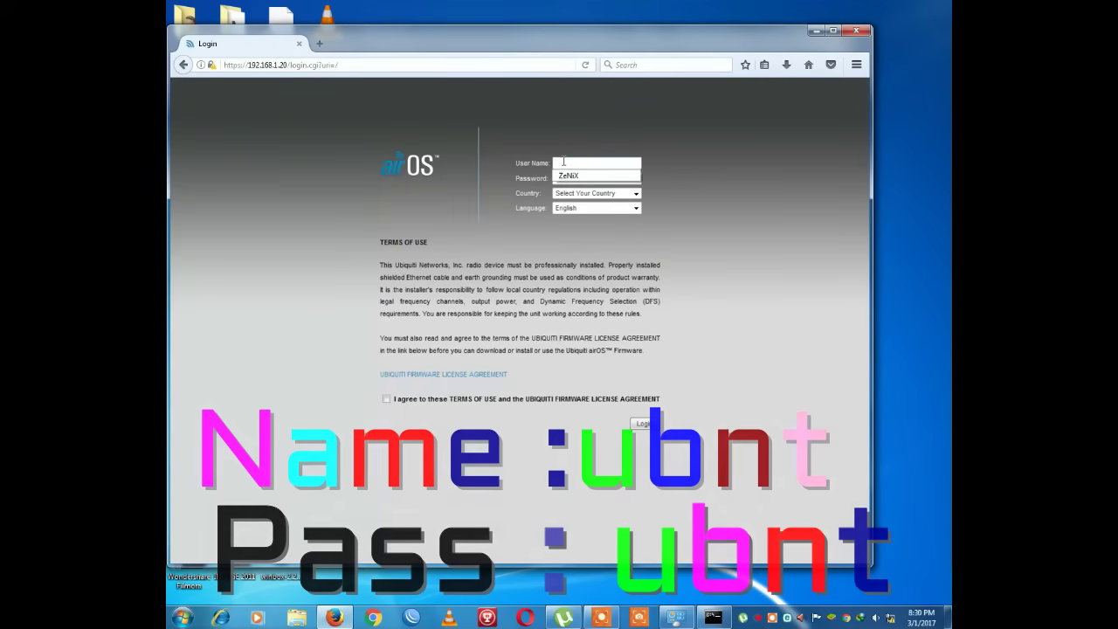
text(ubnt)
key(Tab)
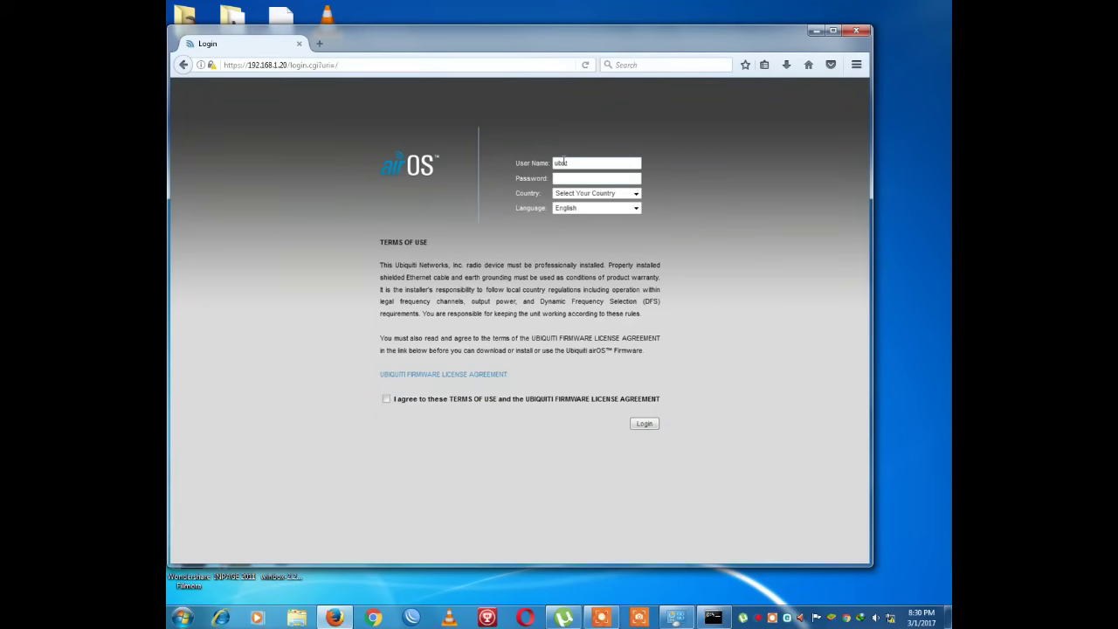
text(ubnt)
- Choose United States as the country, accept the terms of use, and log in
click(598, 194)
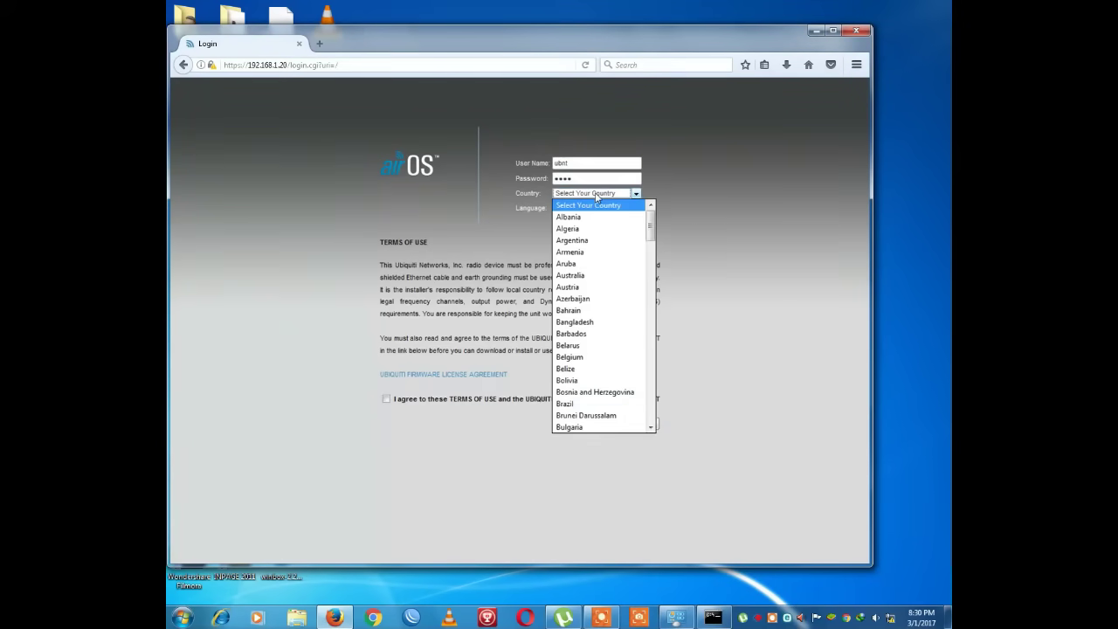
text(u)
key(Down)
key(Down)
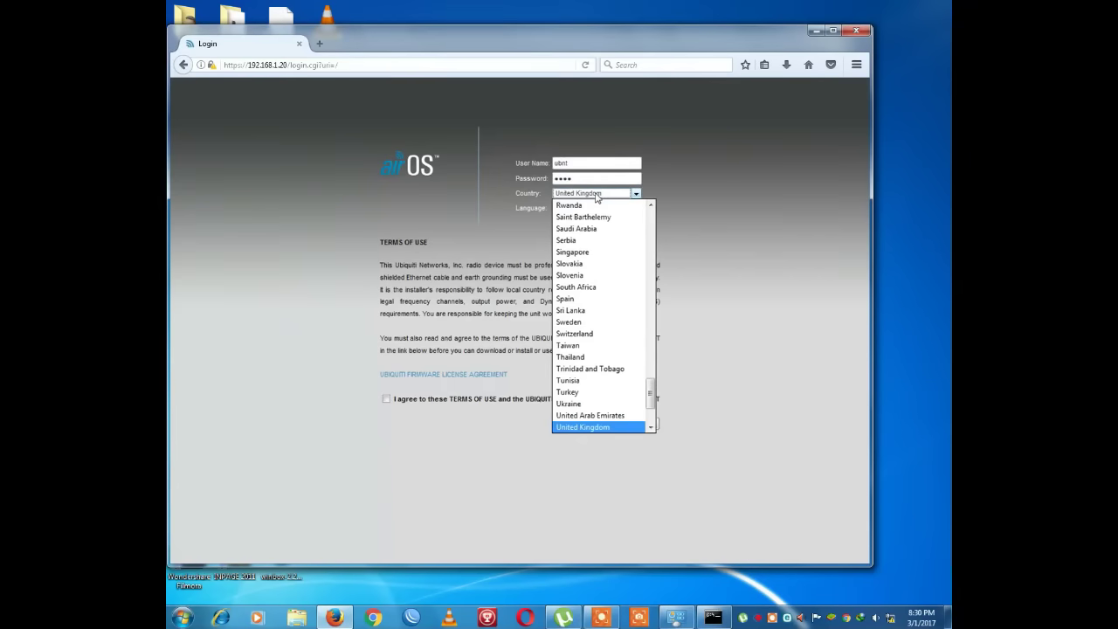
key(Down)
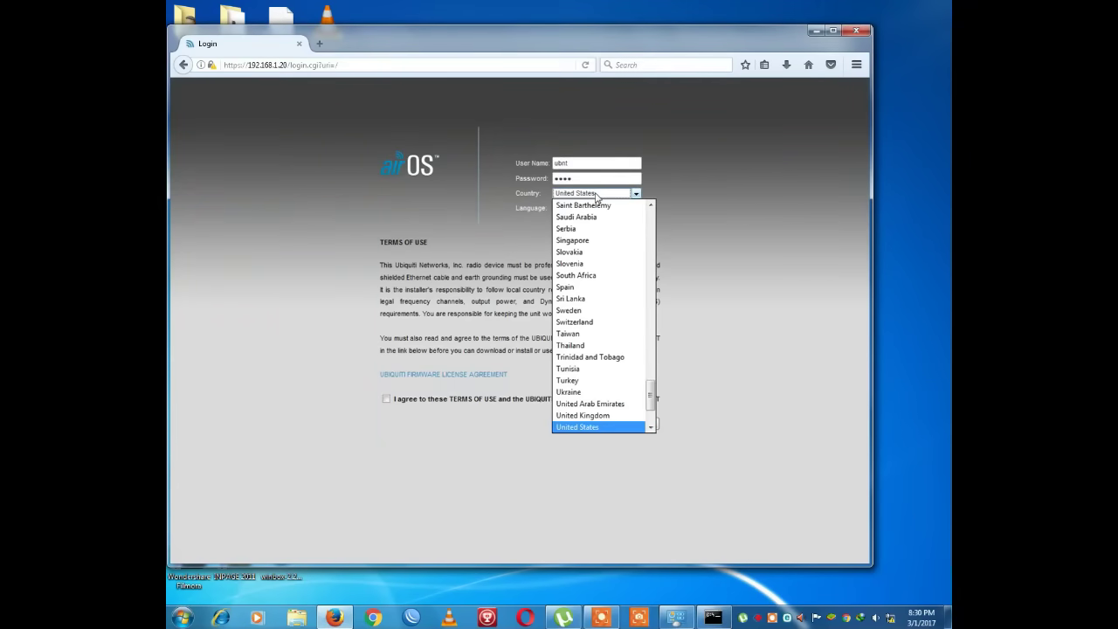
key(Return)
click(387, 400)
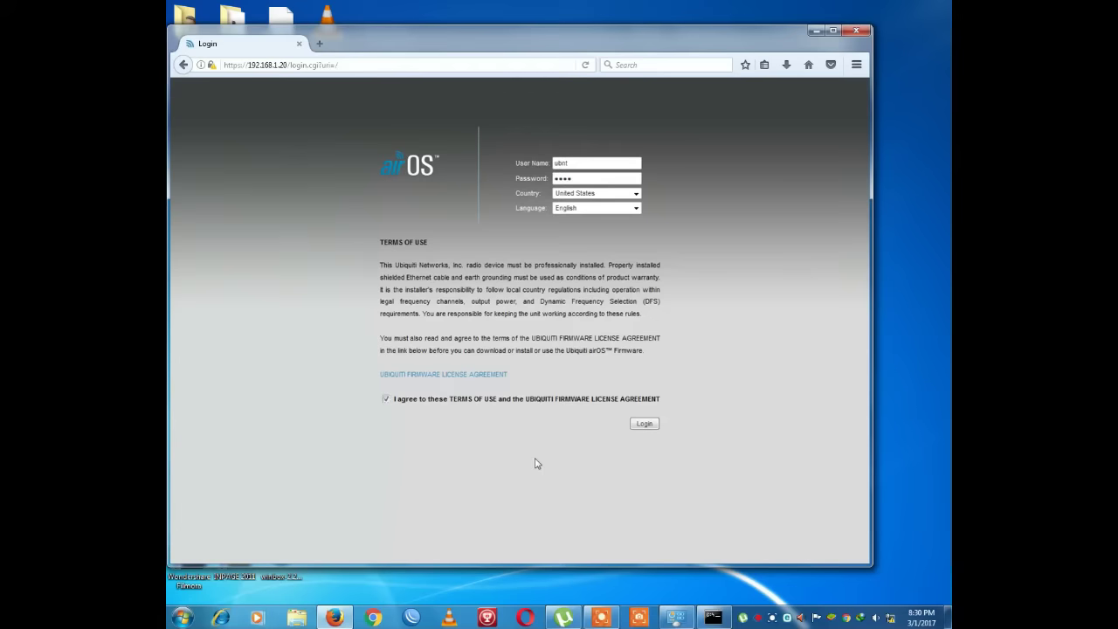
click(644, 425)
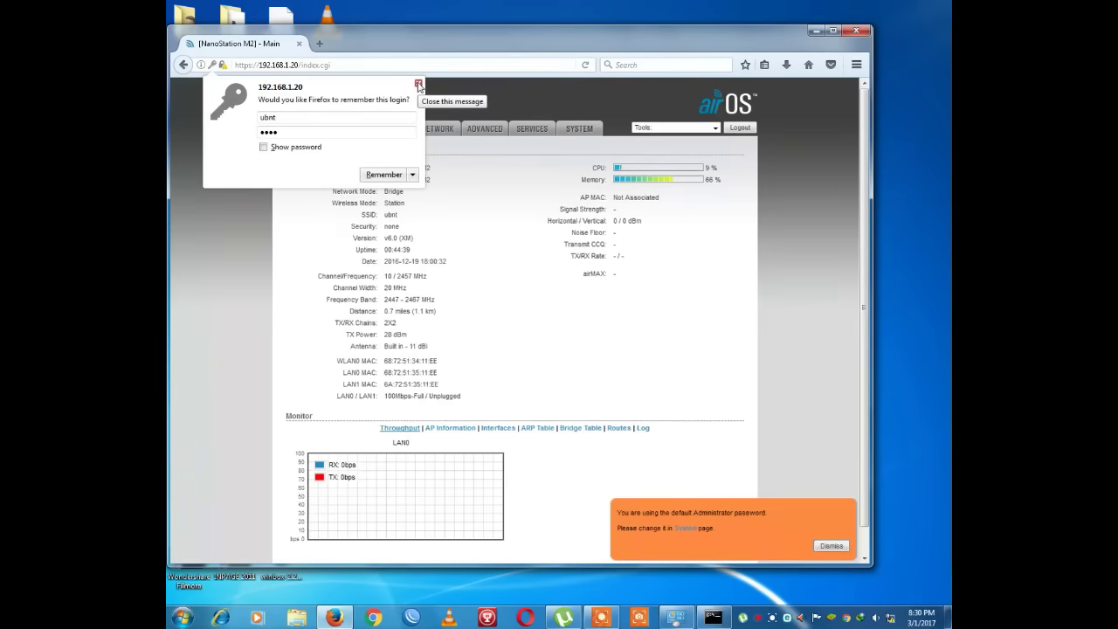
- Set Wireless Mode to Access Point with WDS enabled and SSID ZeNiX
click(419, 85)
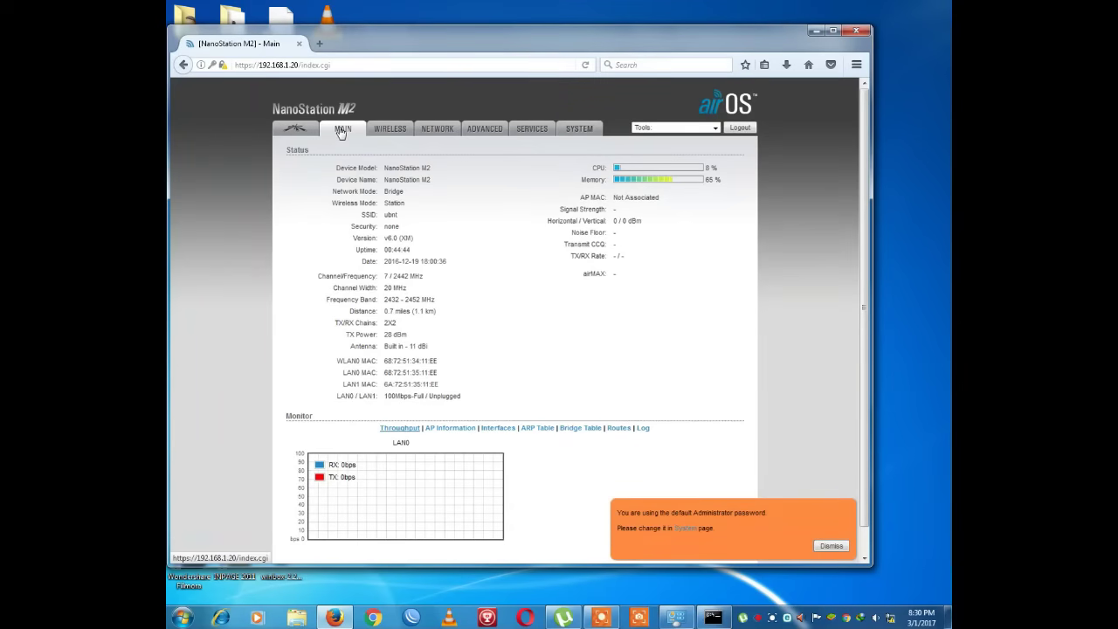
click(390, 138)
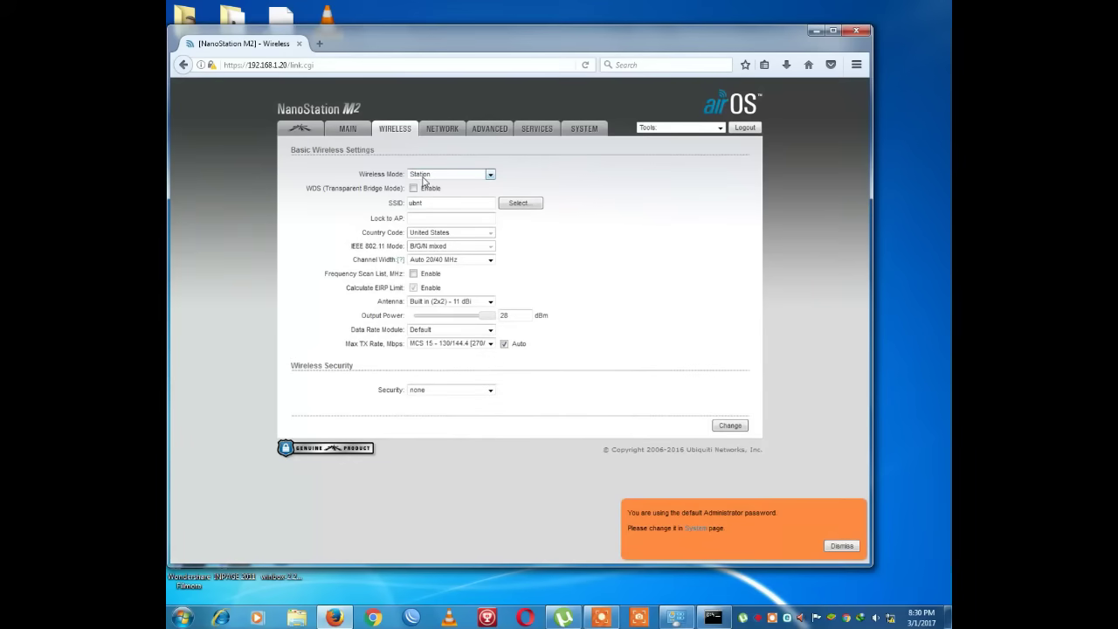
click(425, 180)
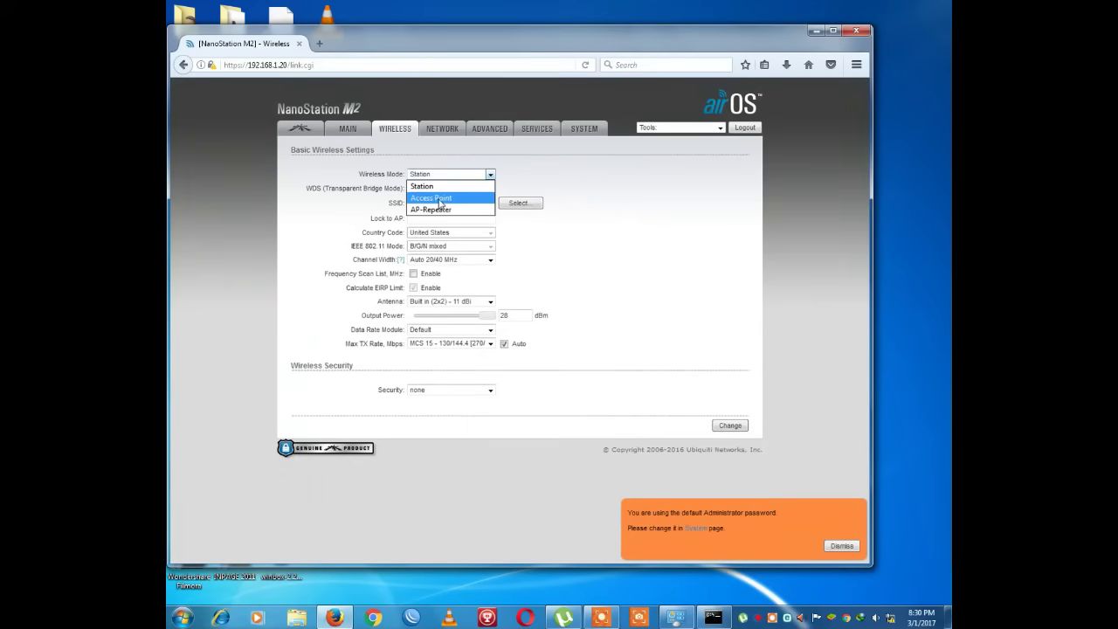
click(437, 199)
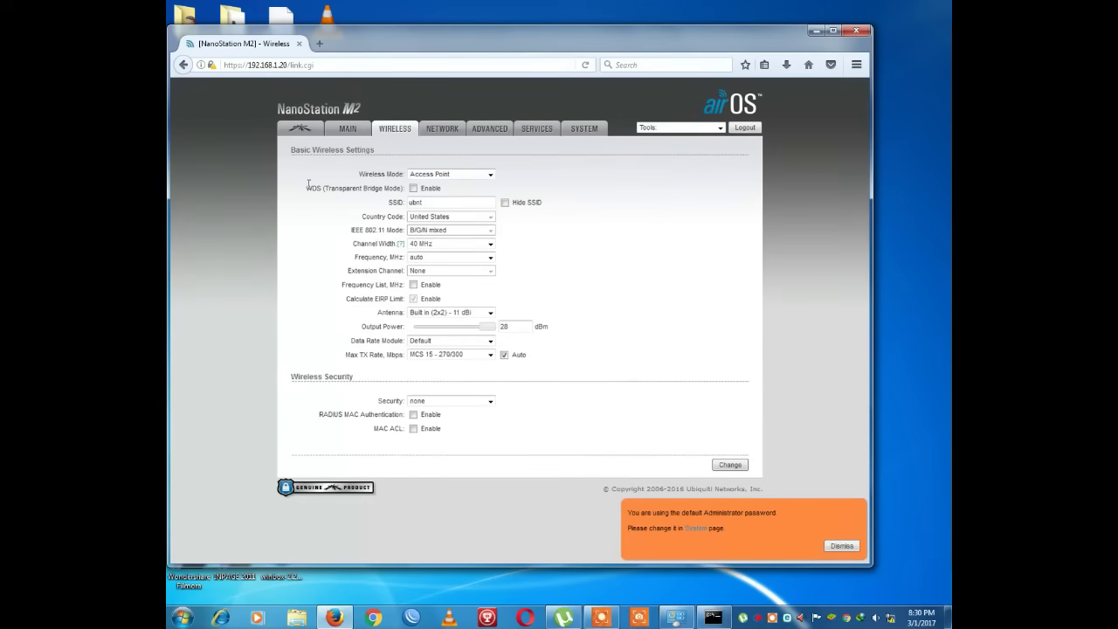
click(414, 189)
click(401, 202)
text(ZeNX)
- Set Channel Width to 20 MHz, keep frequency on auto, and submit the changes
click(427, 247)
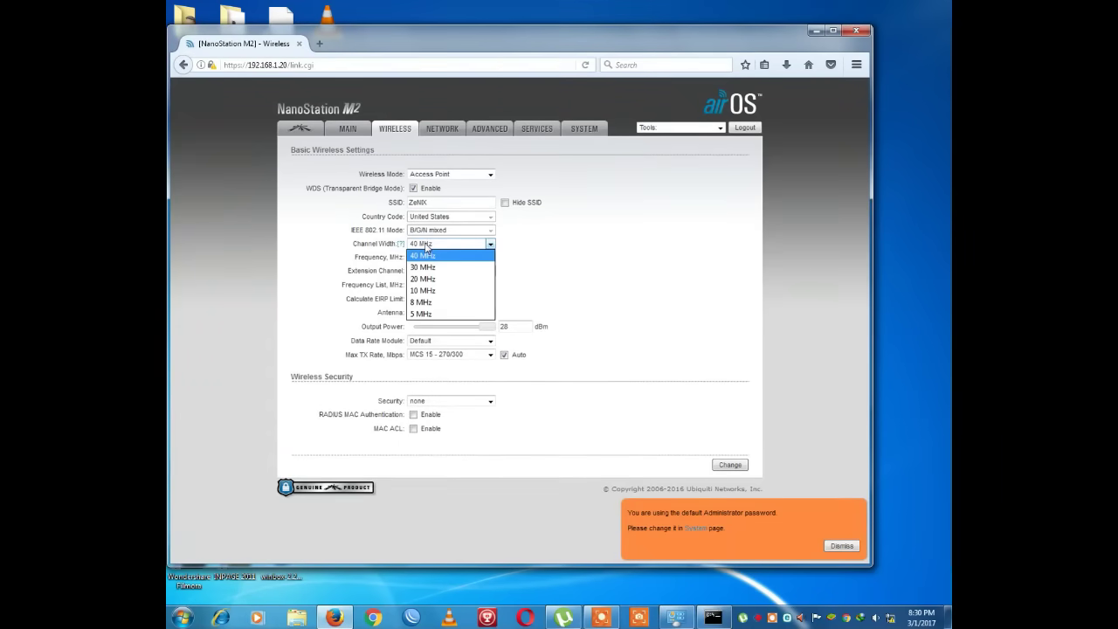
click(428, 279)
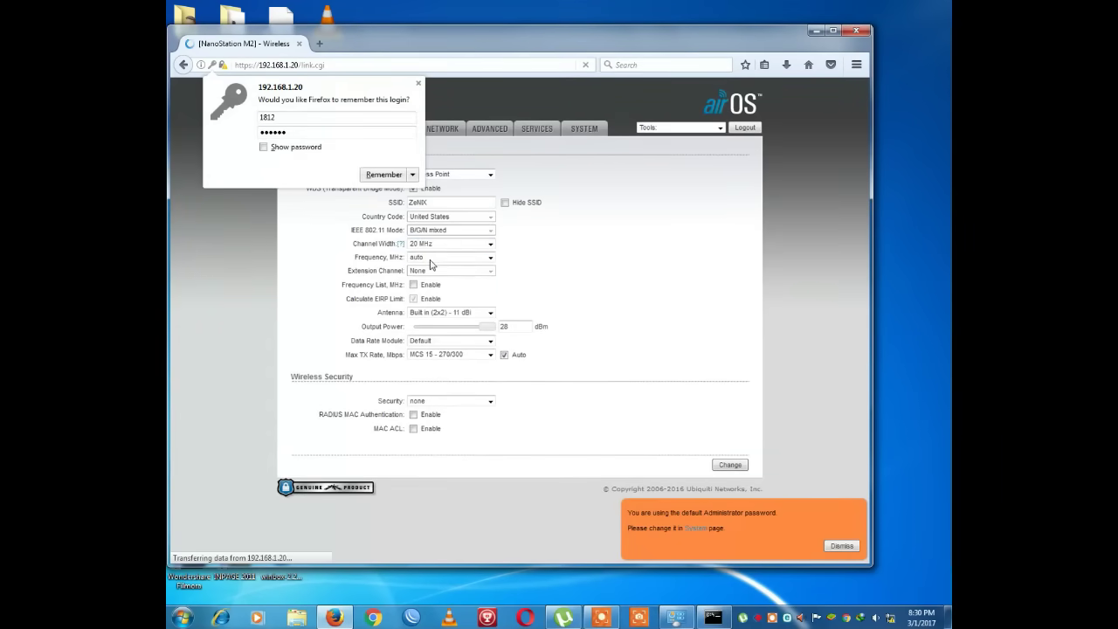
click(430, 261)
click(430, 256)
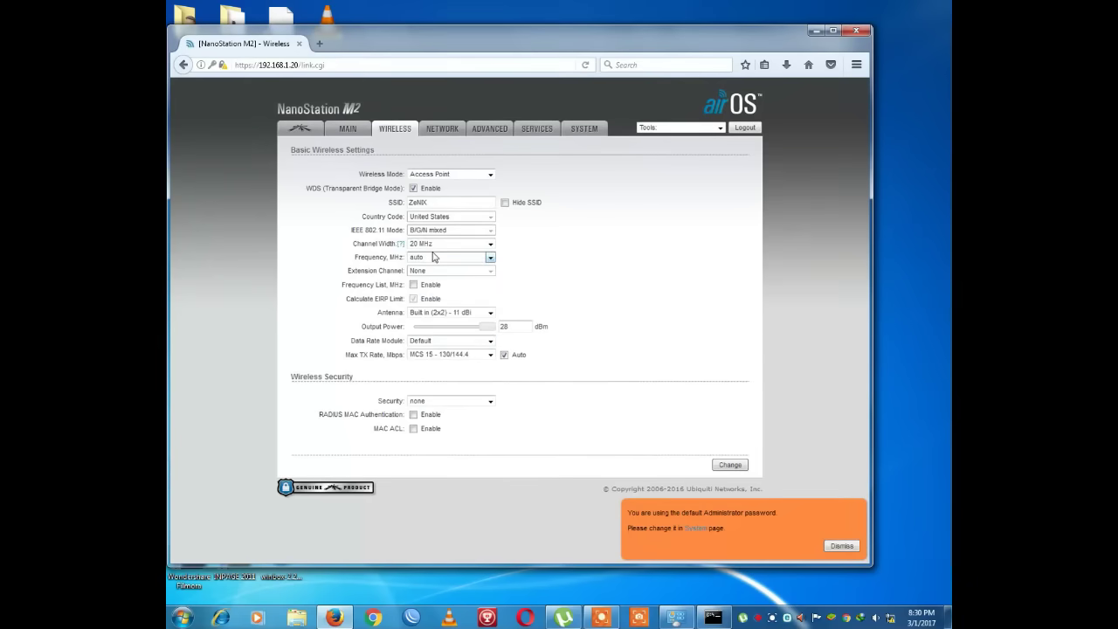
click(730, 465)
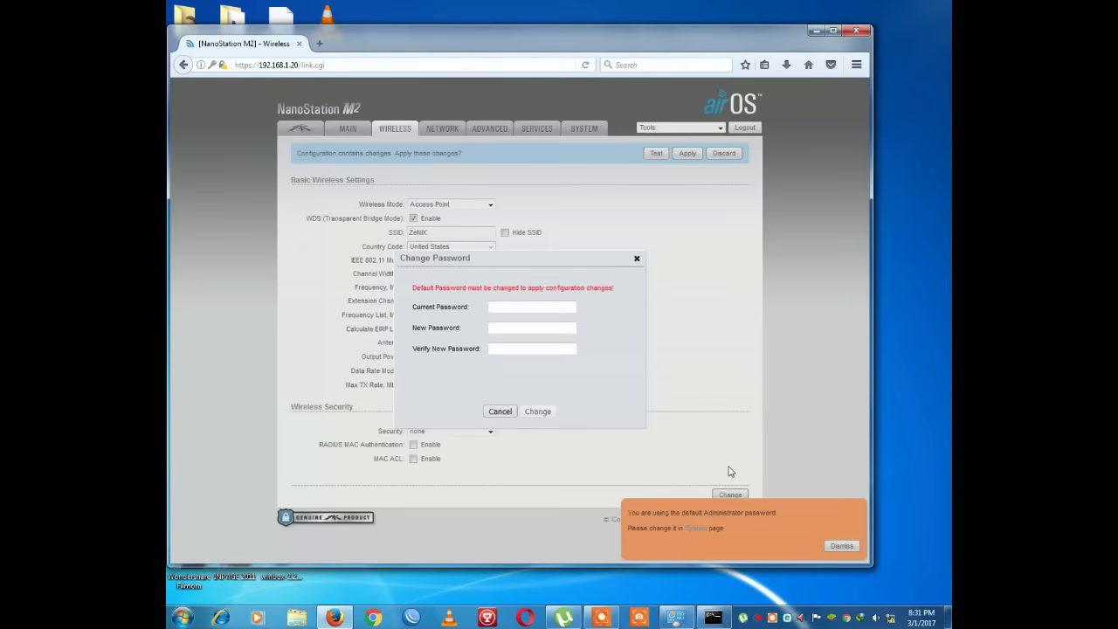
- Enter the current password, type the new administrator password twice, and save it
click(509, 306)
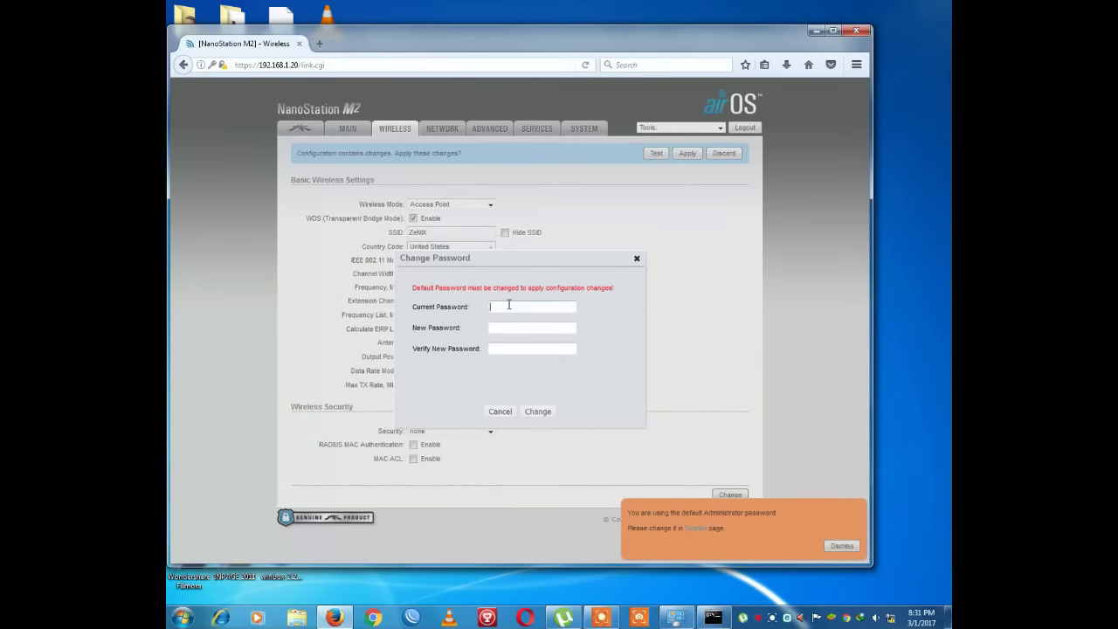
text(ubnt)
key(Tab)
text(•••••••••)
key(Tab)
text(••••••••)
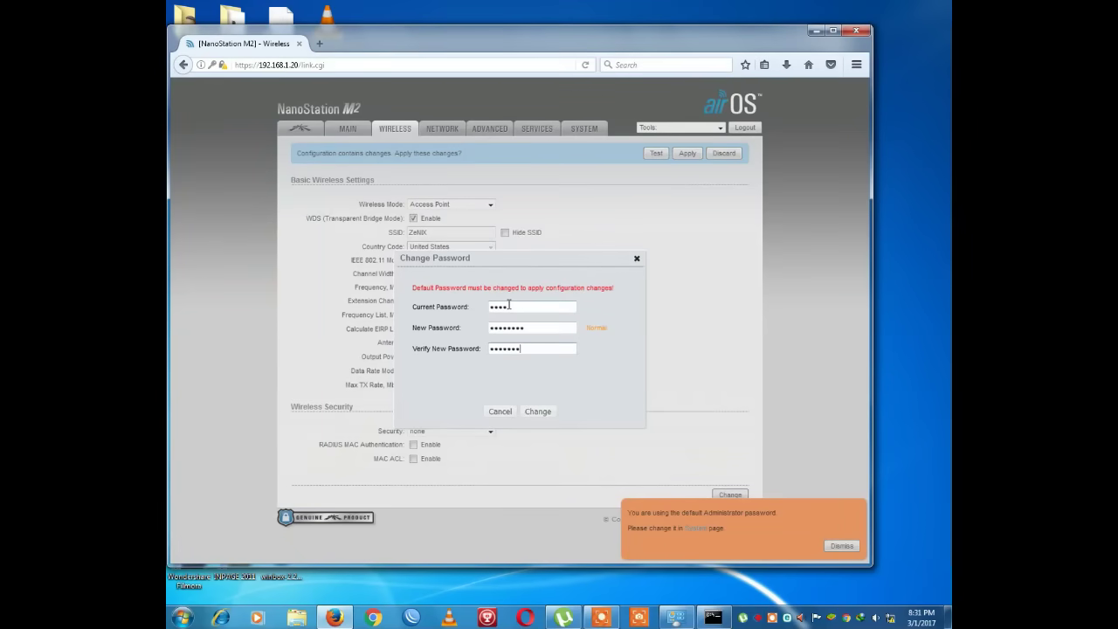
text(•)
click(537, 411)
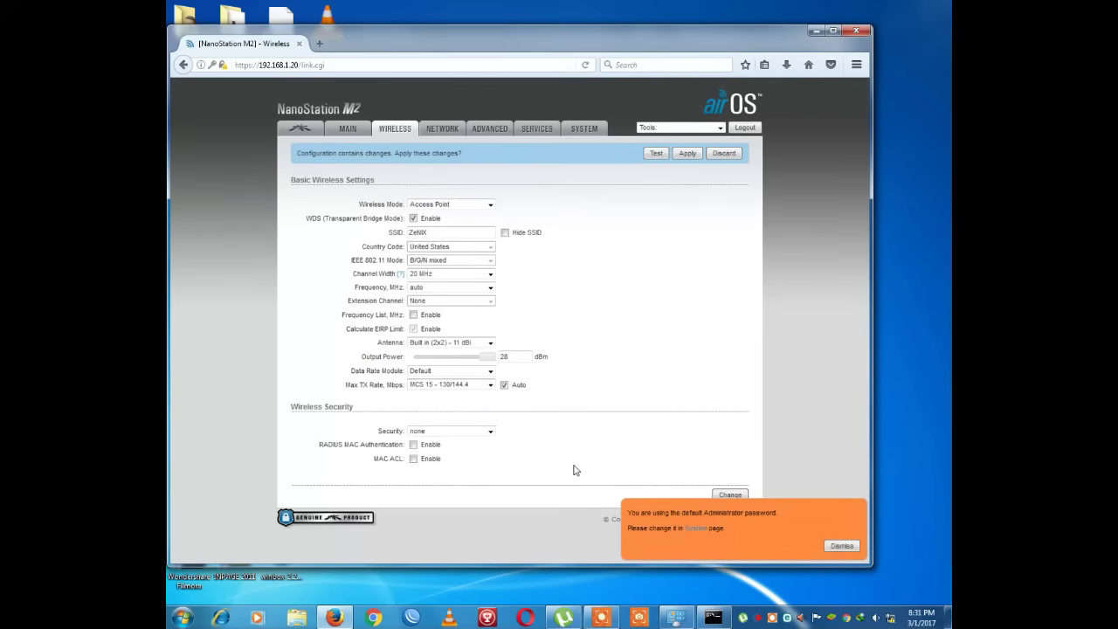
- Switch wireless security to WPA2-AES, enter the preshared key, and save the wireless settings
click(427, 437)
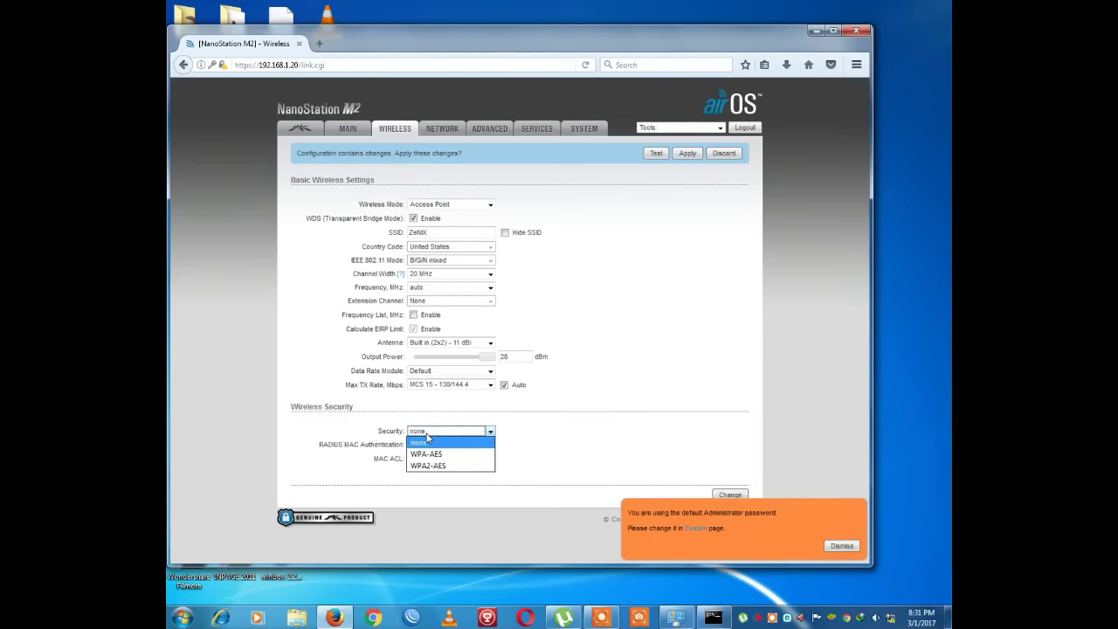
click(433, 465)
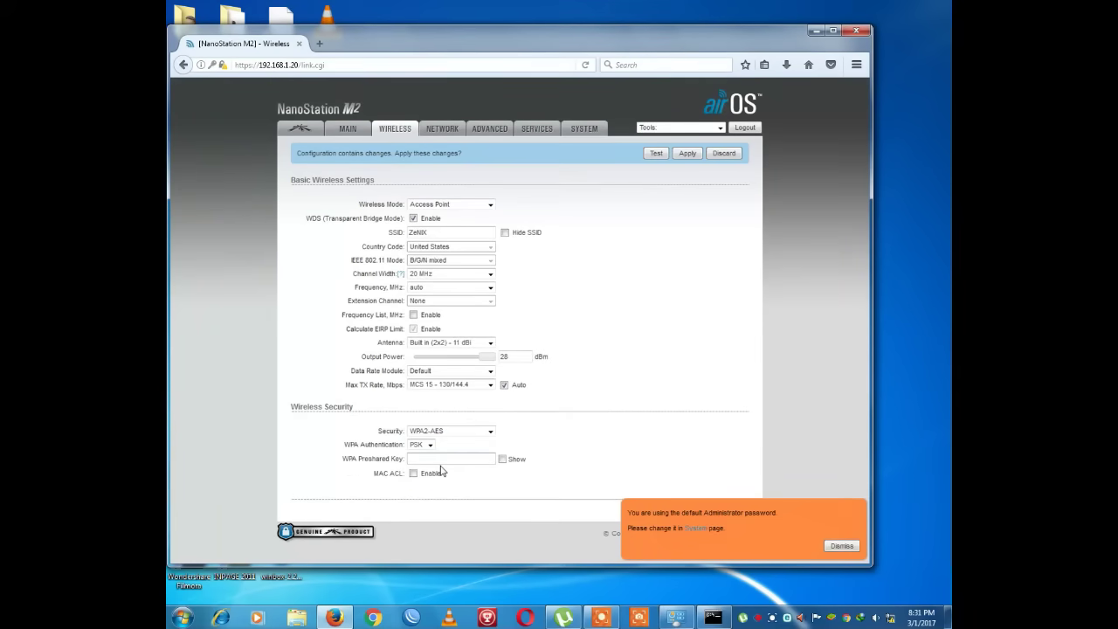
text(*********)
click(843, 547)
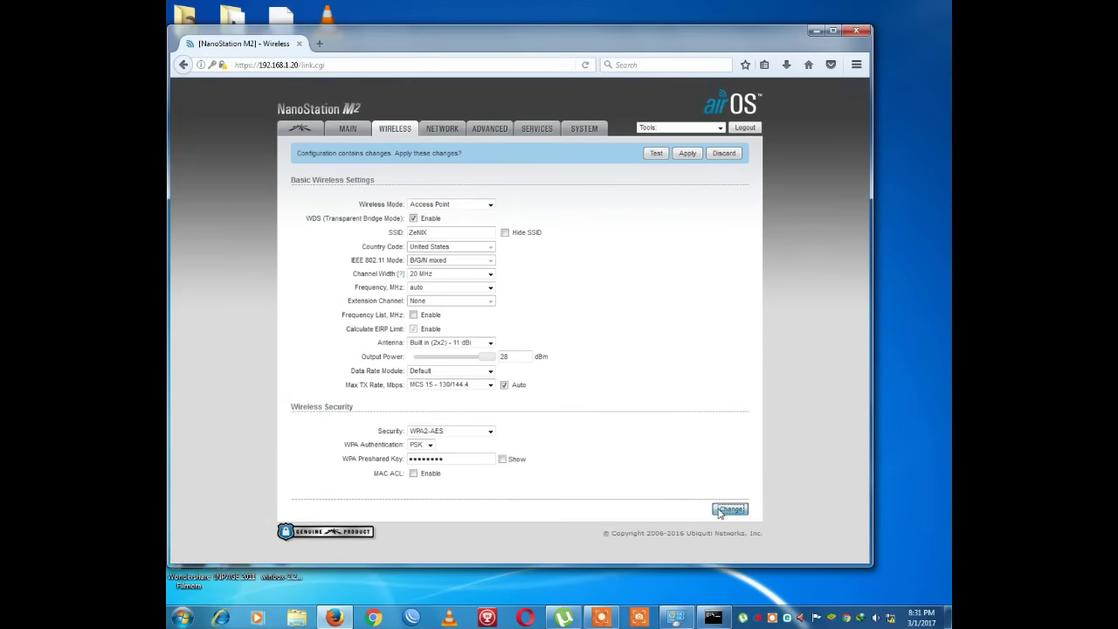
click(722, 510)
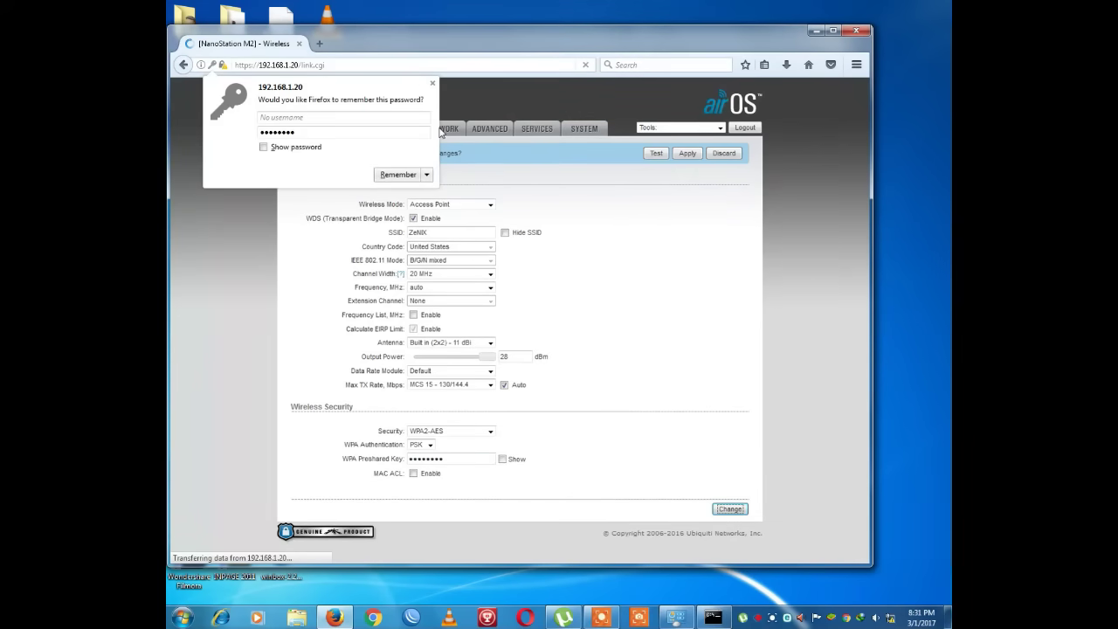
click(433, 83)
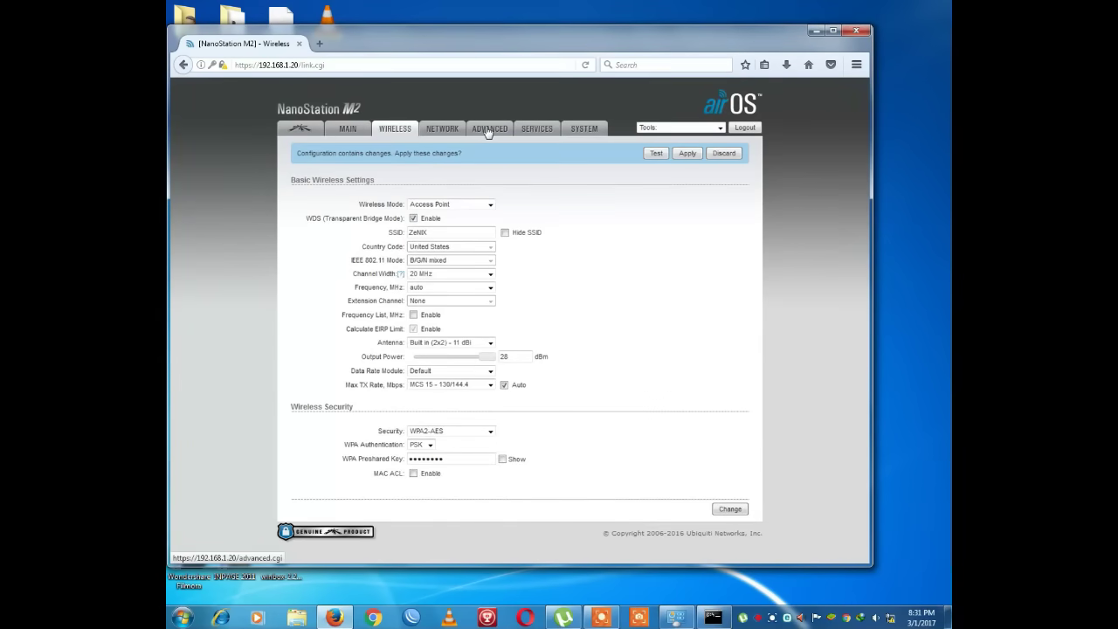
- Untick Extra Reporting on the Advanced page and save the change
click(489, 131)
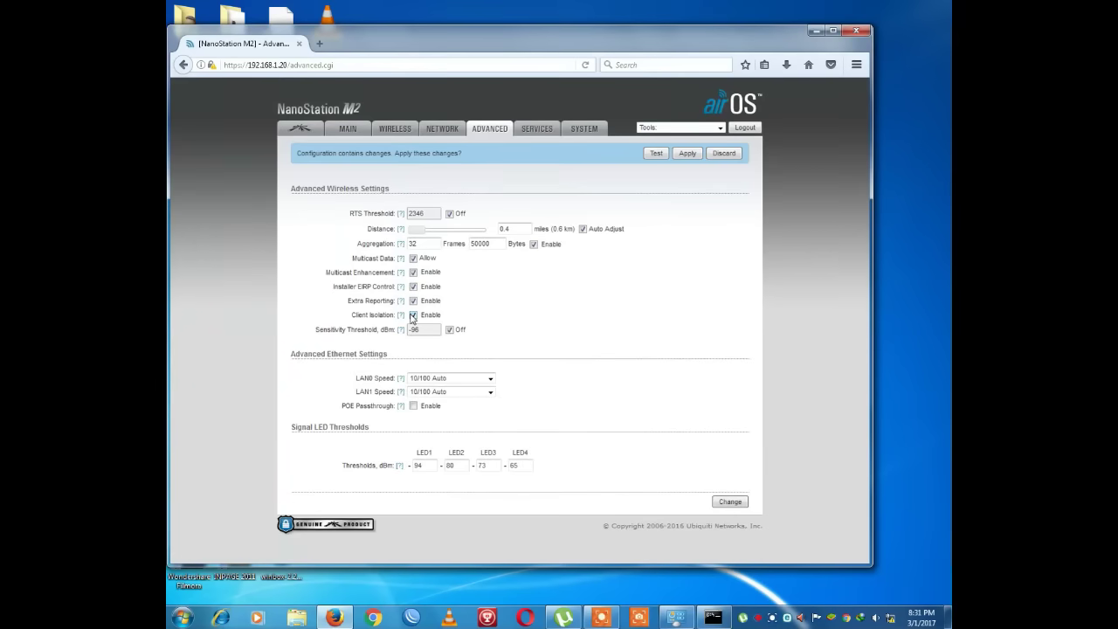
click(413, 302)
click(719, 504)
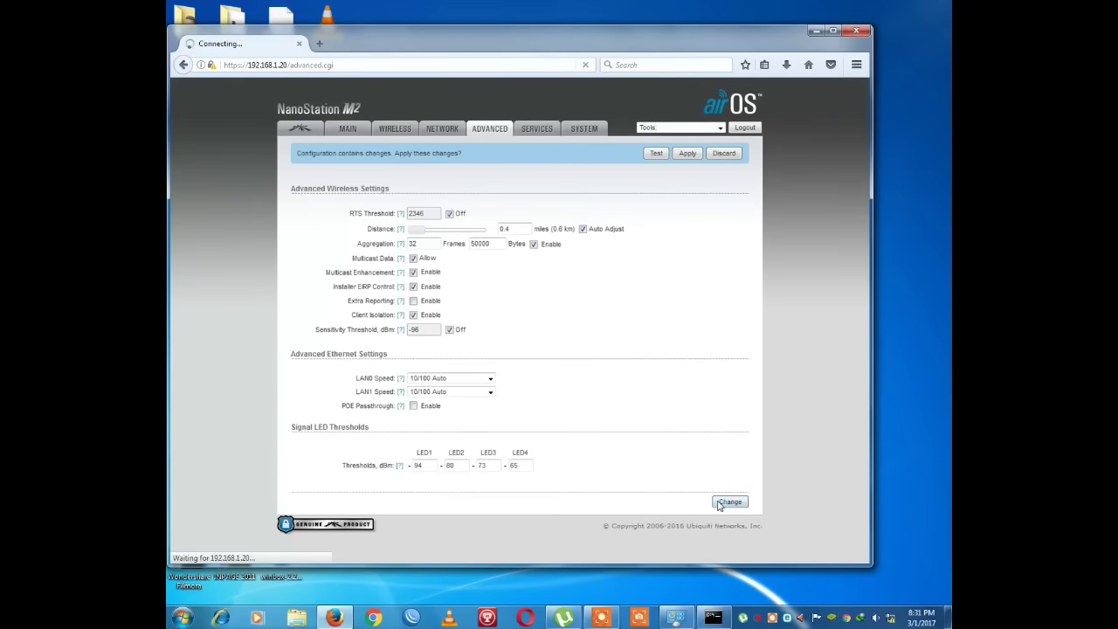
click(430, 133)
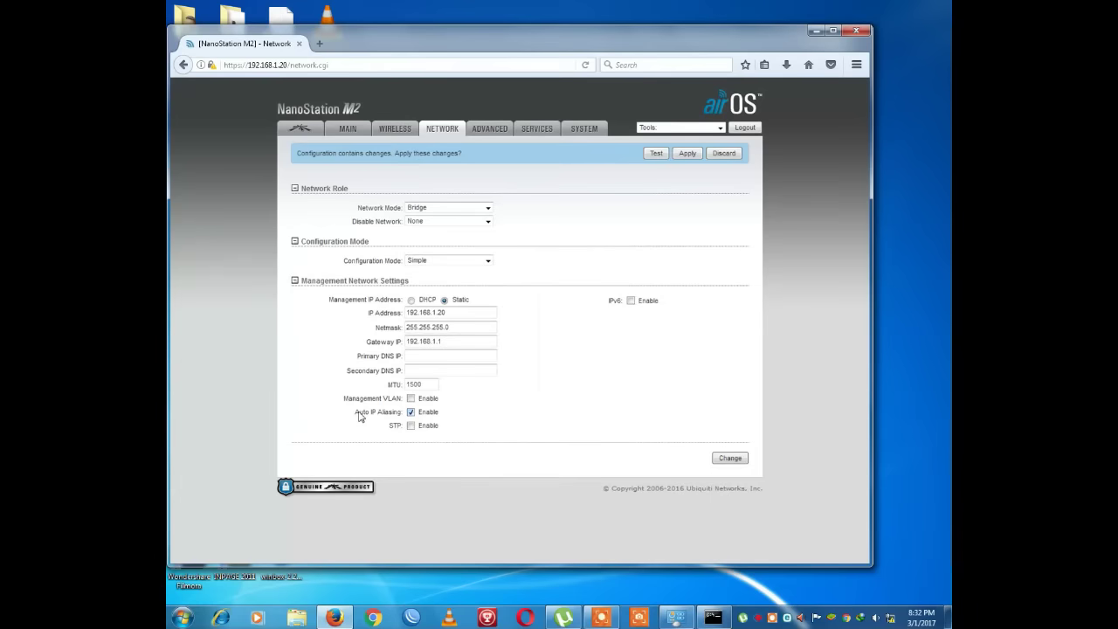
- Disable Auto IP Aliasing on the Network page and save the change
click(411, 414)
click(740, 463)
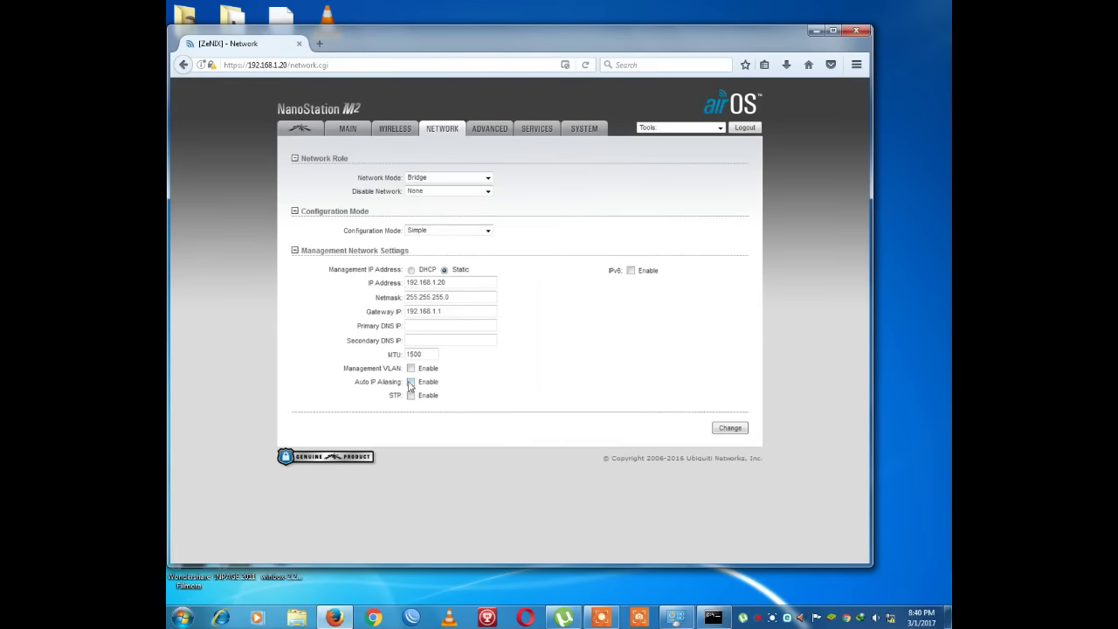
click(490, 129)
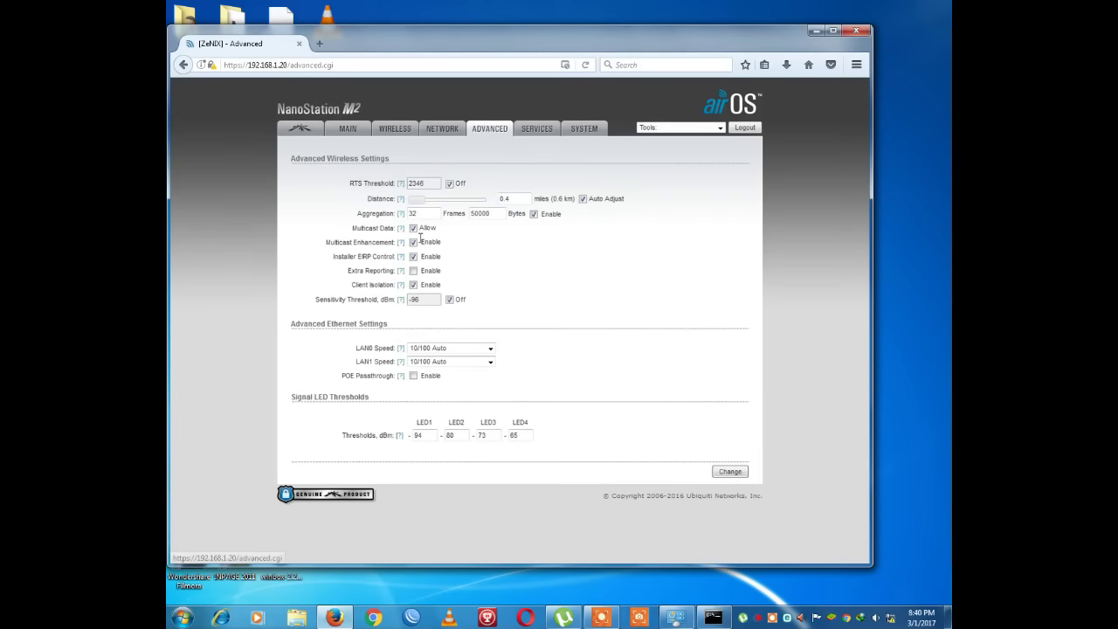
- Untick Extra Reporting, then inspect the time.apple.net NTP server on the Services page
click(414, 271)
click(529, 131)
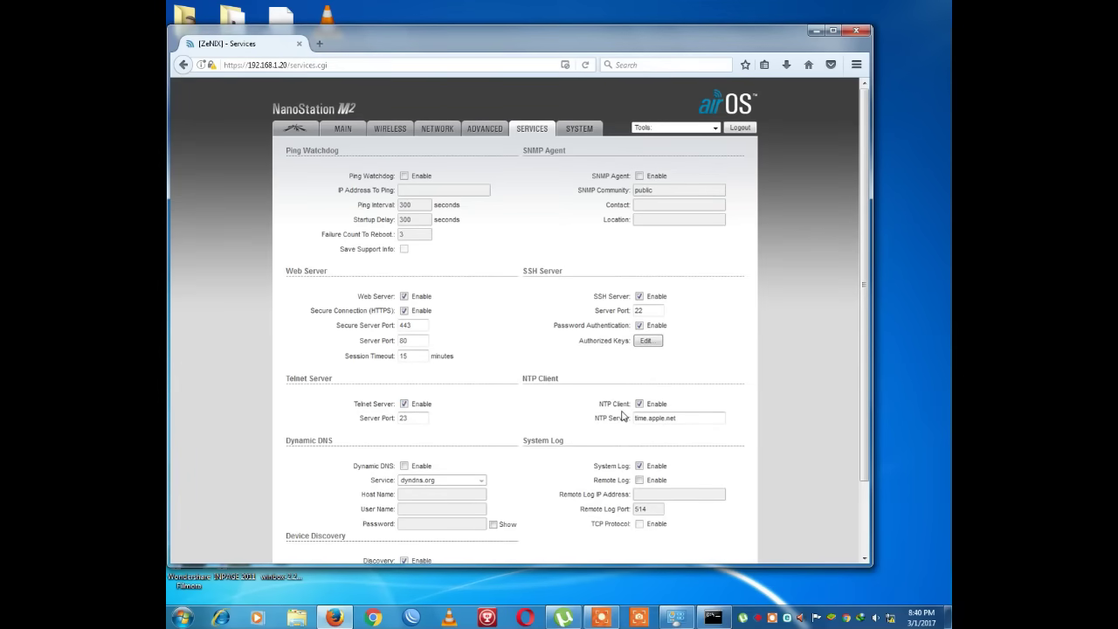
drag(635, 418, 686, 421)
click(697, 419)
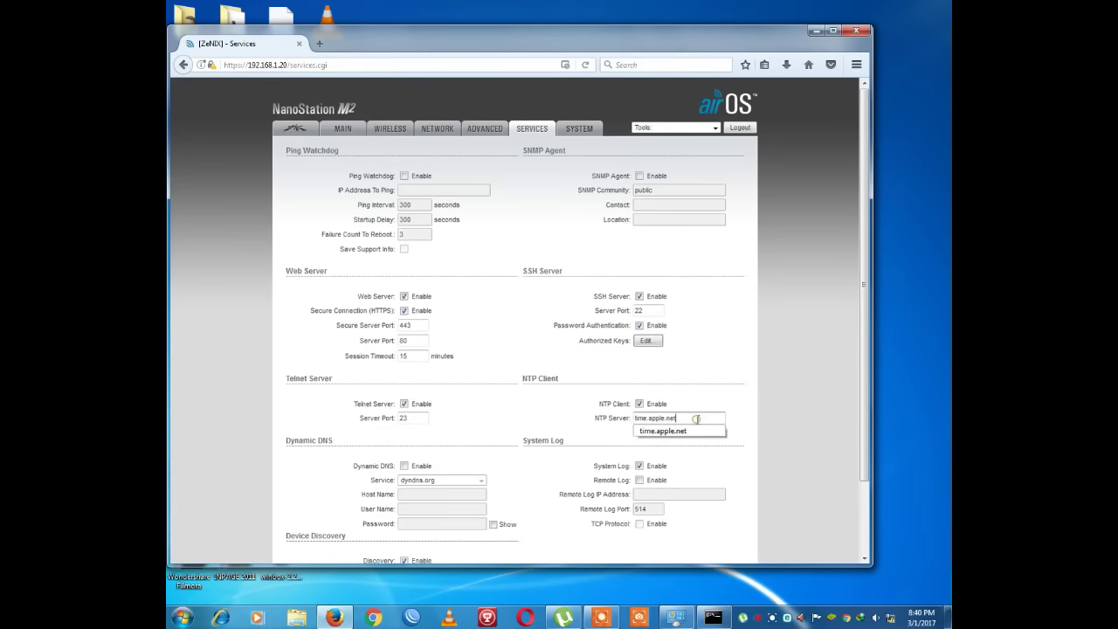
click(598, 411)
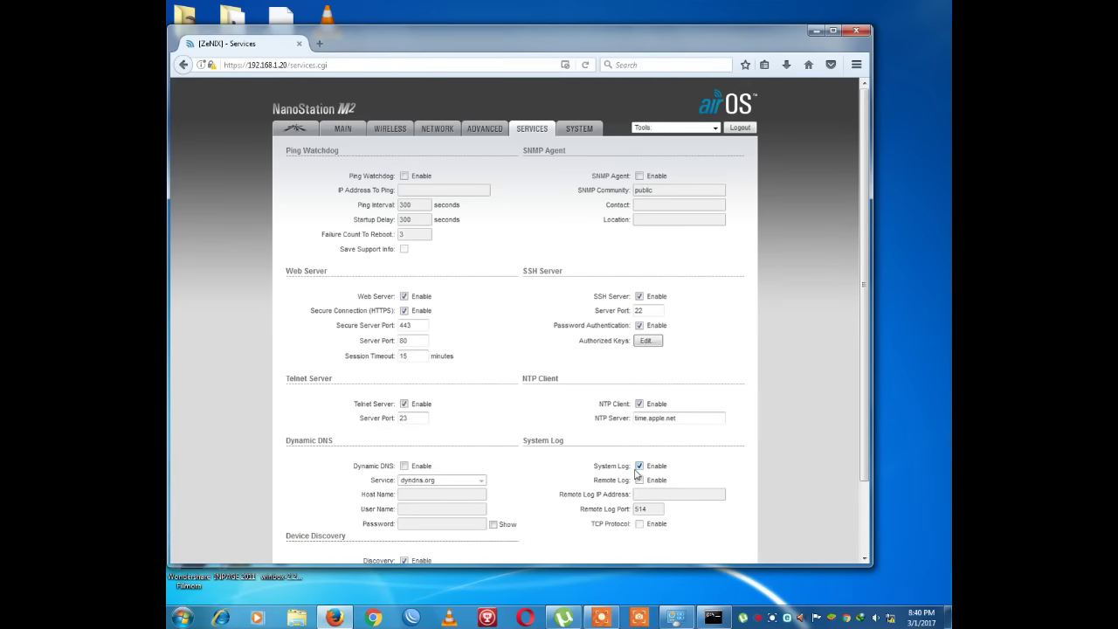
scroll(649, 415, down, 2)
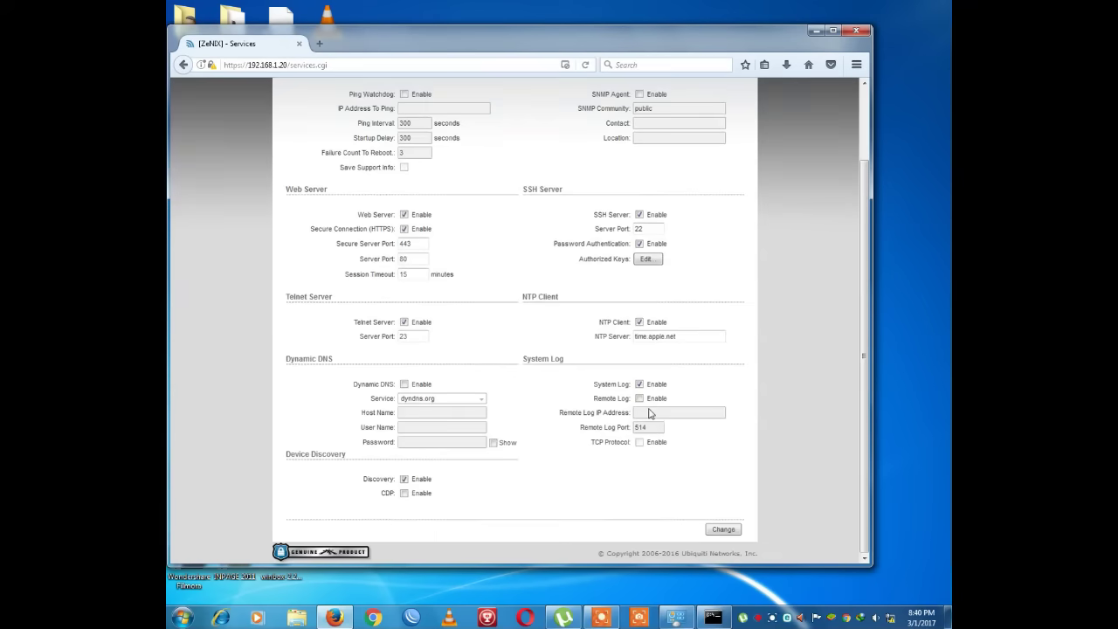
scroll(649, 415, up, 2)
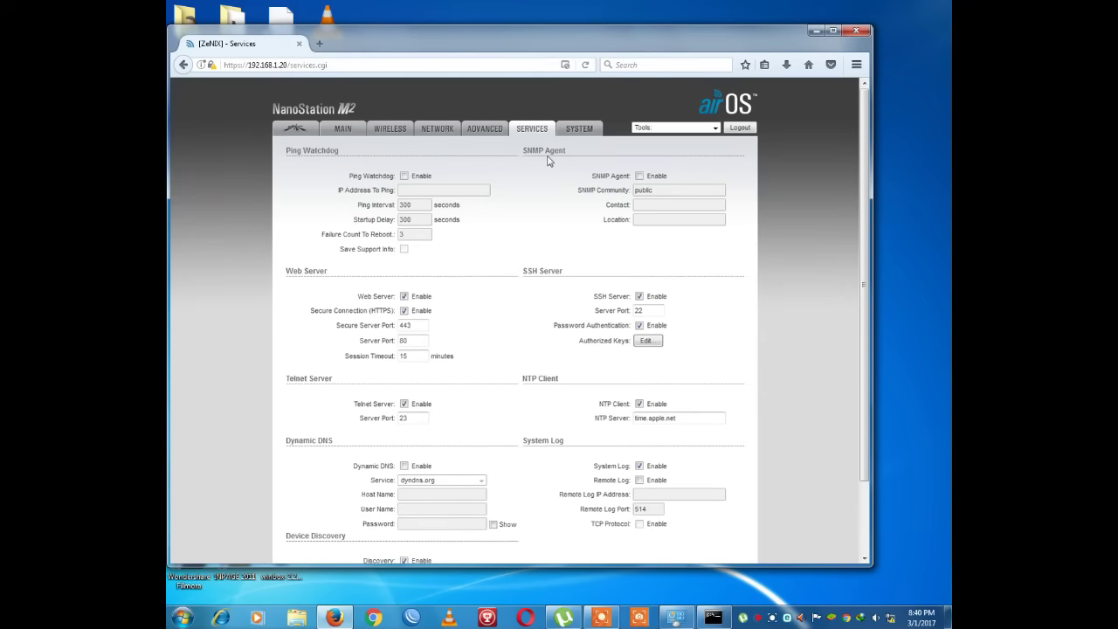
click(572, 129)
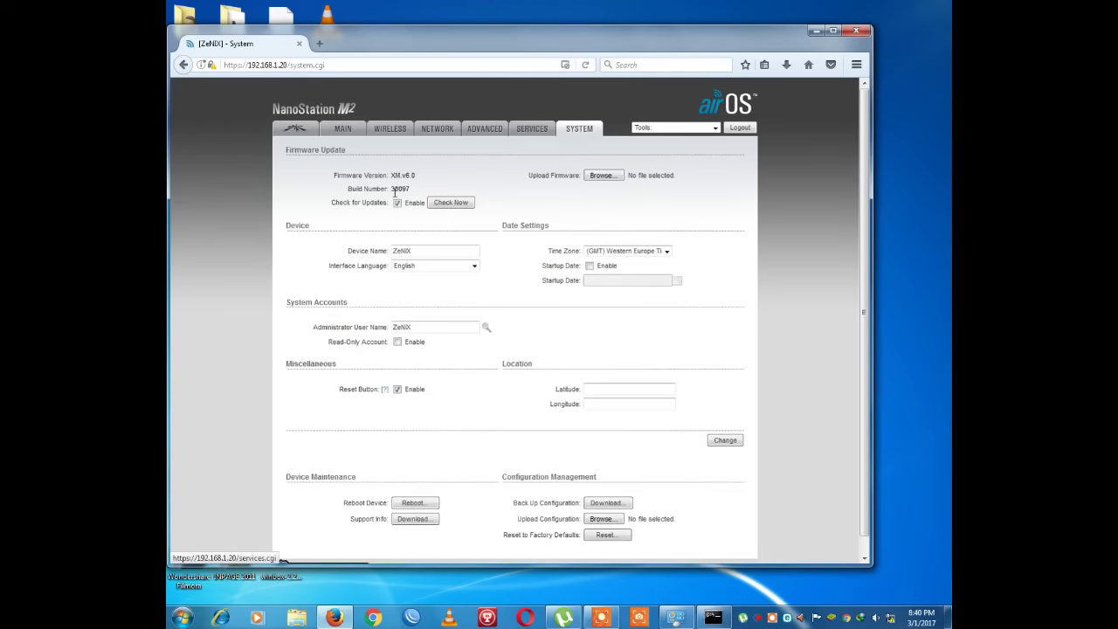
- Replace the device name with 'ZeNIX' and look over the administrator user name field
drag(415, 248, 392, 249)
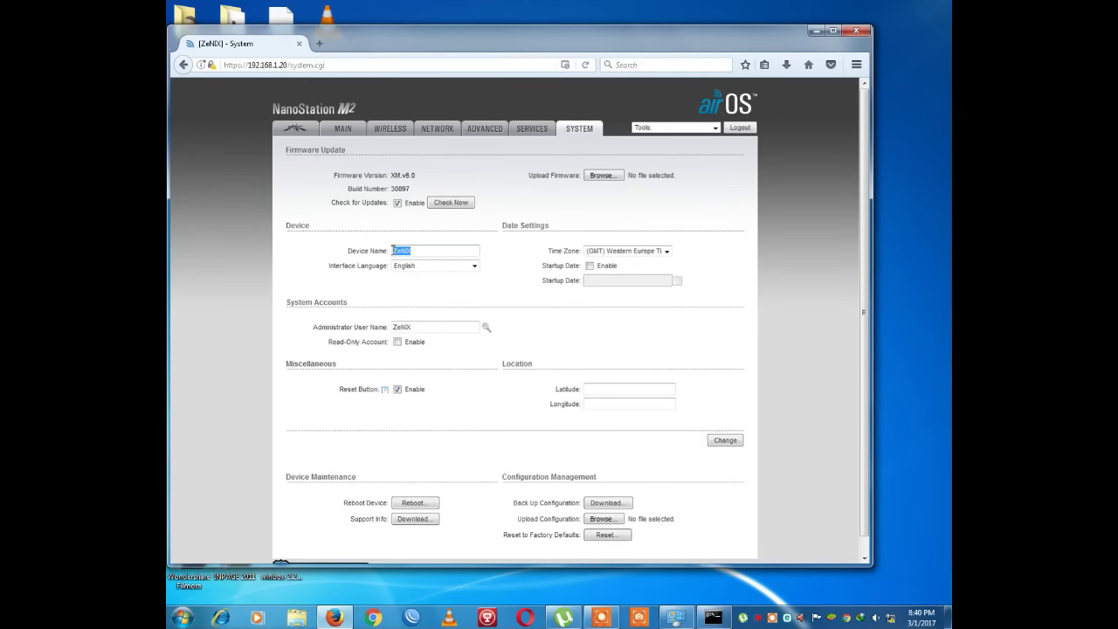
text(ZeNIX)
click(407, 263)
click(422, 326)
drag(423, 327, 381, 327)
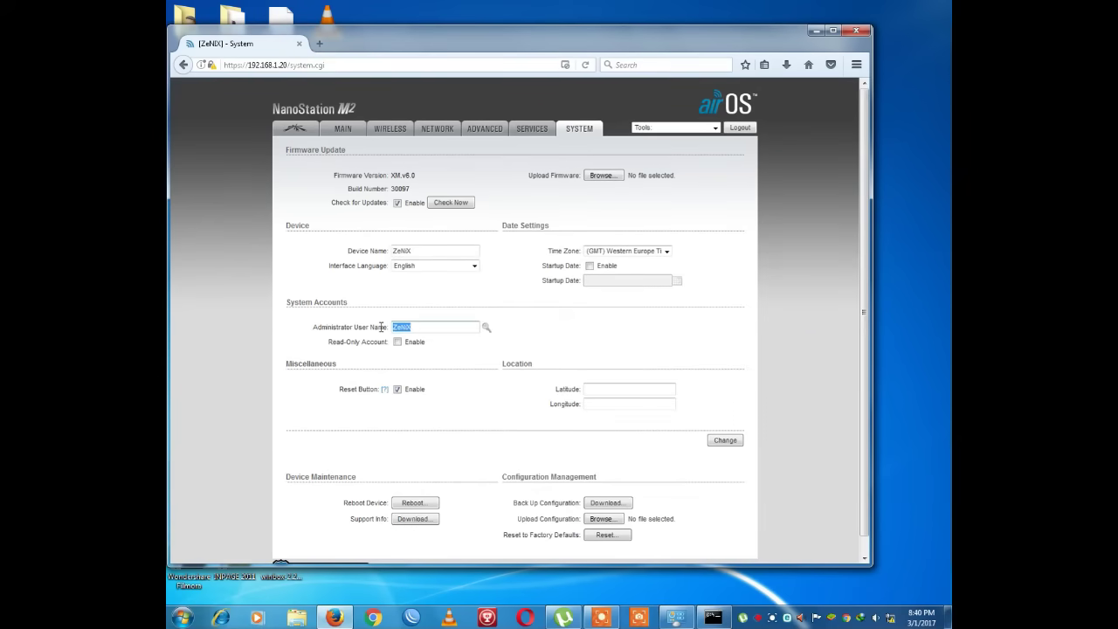
click(417, 412)
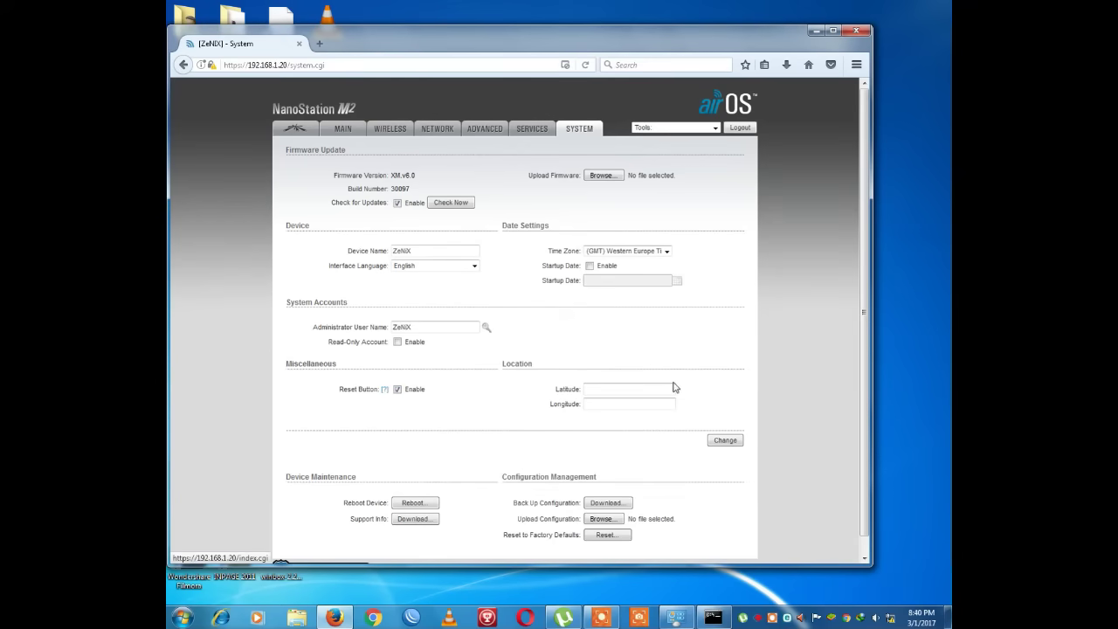
- Change the device name's last letter to 1, making it ZeNi1, and save
click(416, 251)
key(BackSpace)
text(1)
click(726, 440)
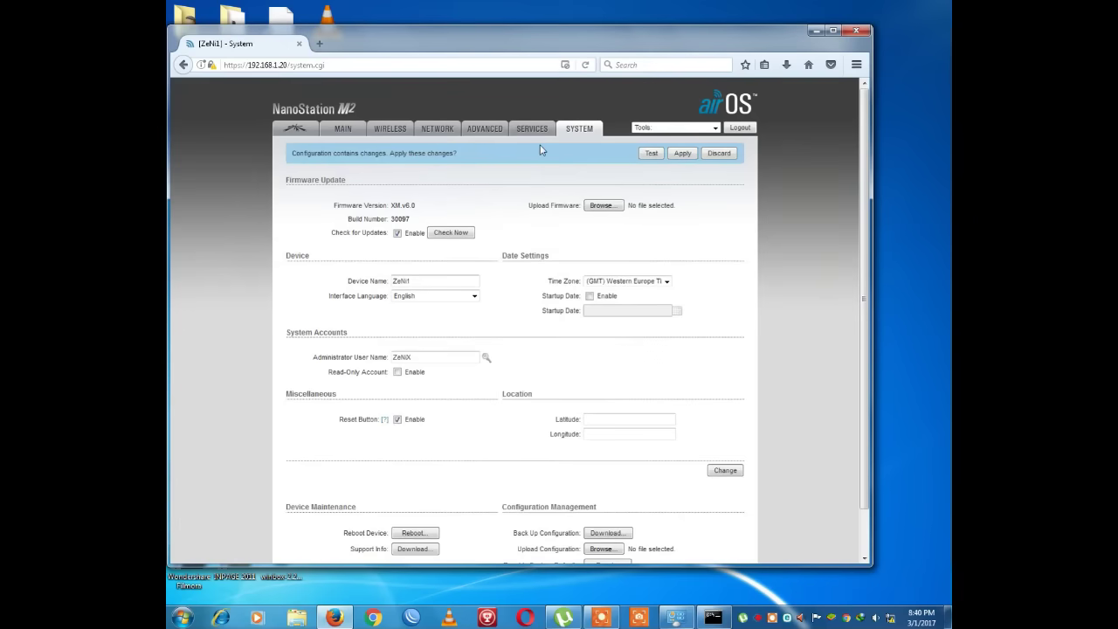
click(436, 128)
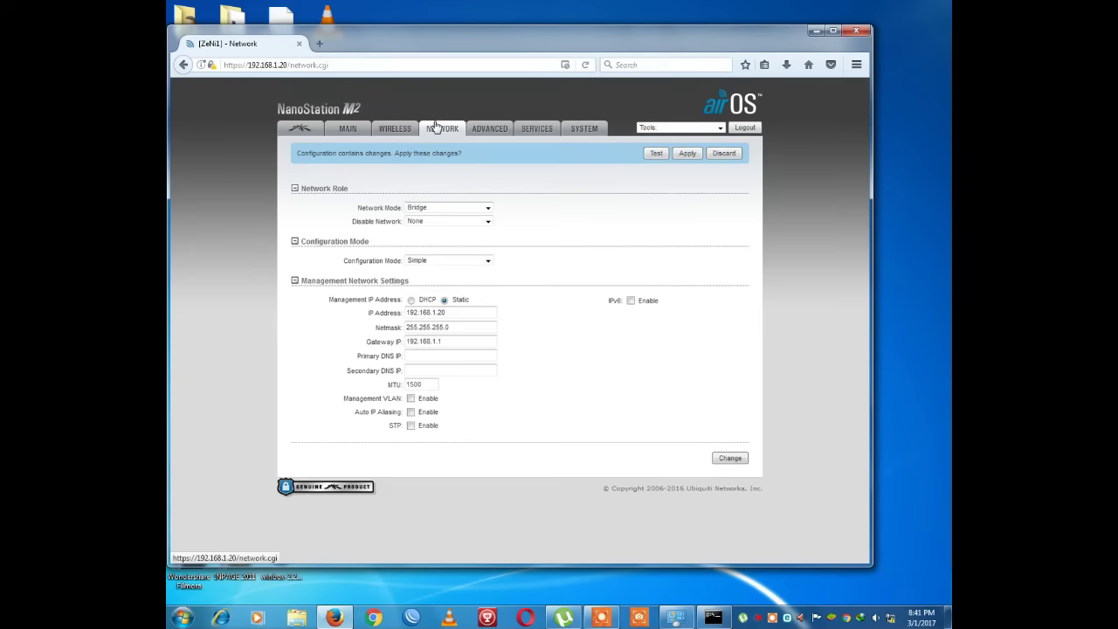
- Toggle airMAX on and back off, leaving it disabled, then view the Main status overview
click(315, 132)
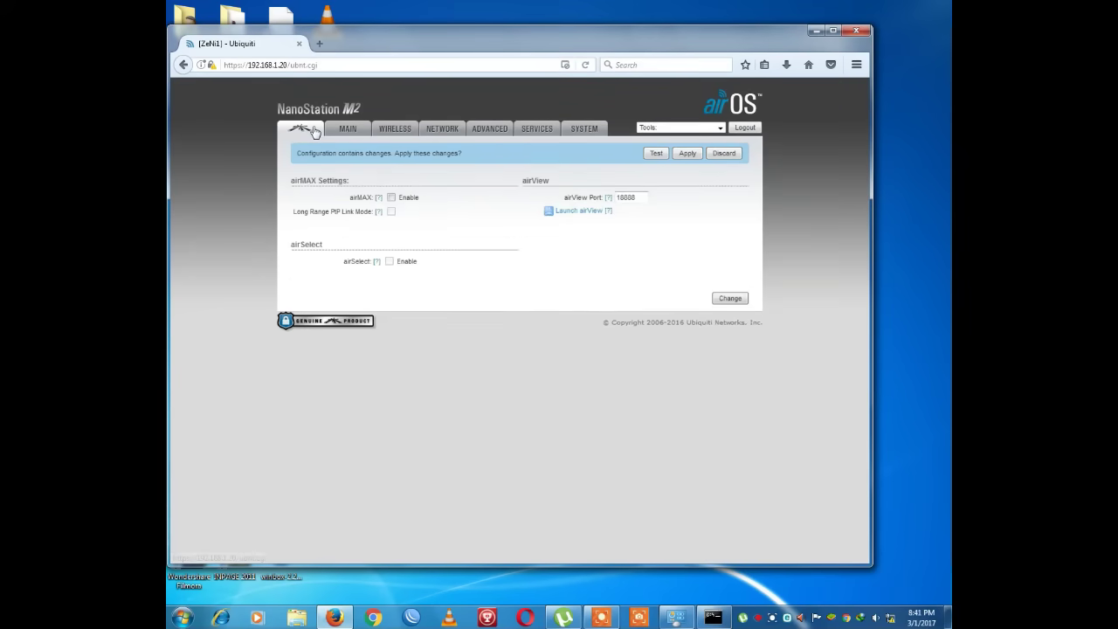
click(392, 198)
click(391, 199)
click(347, 128)
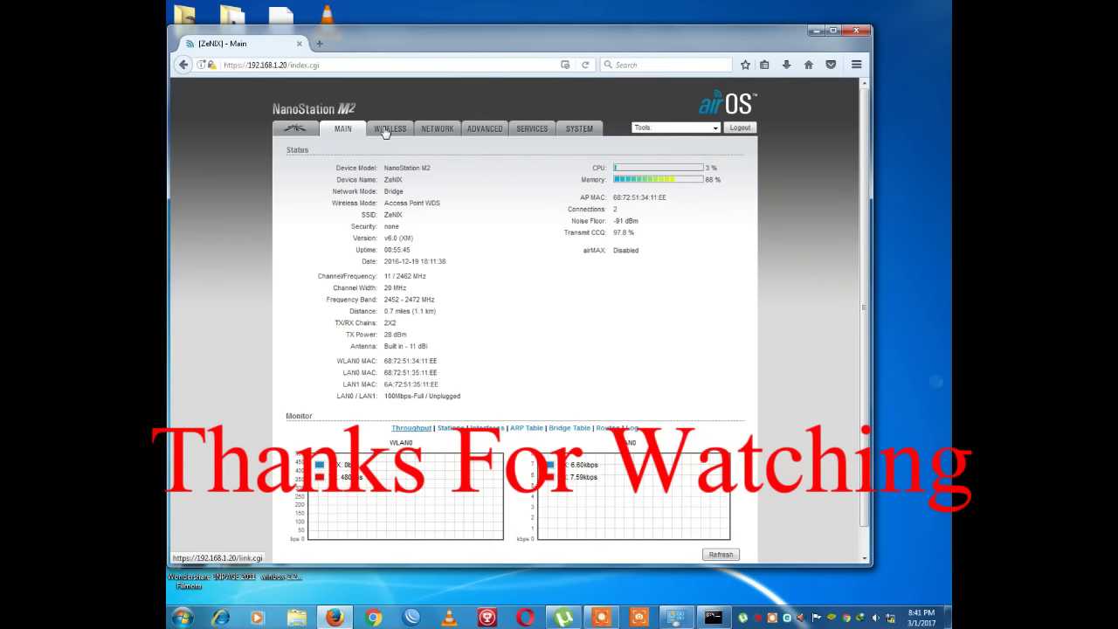
click(385, 131)
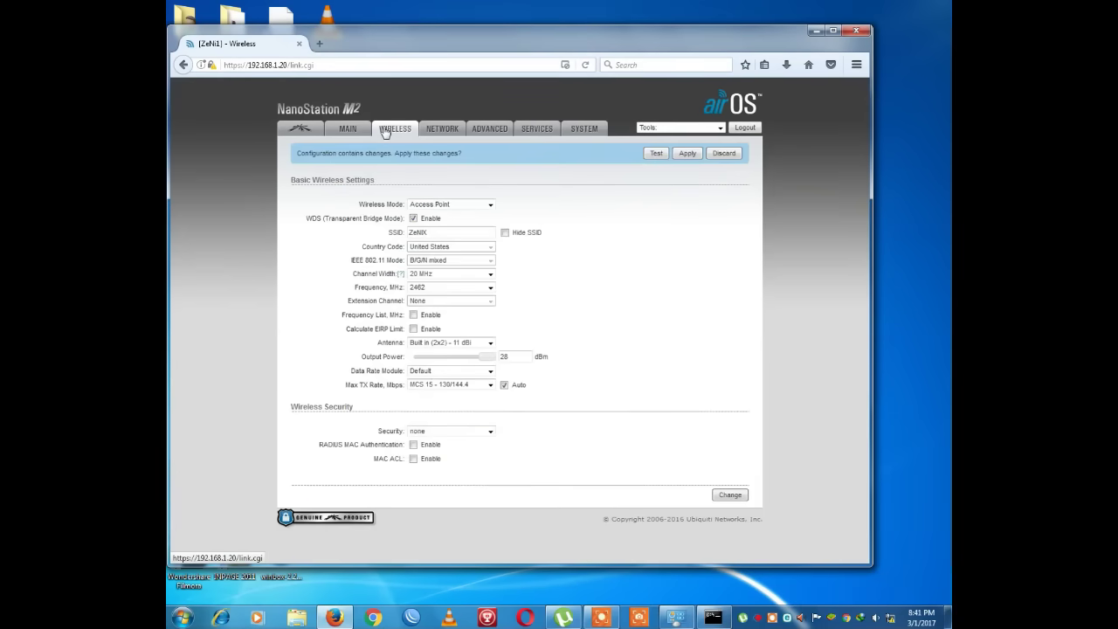
- Check the frequency list, keeping 2462 MHz, then start a Site Survey from Tools
click(447, 289)
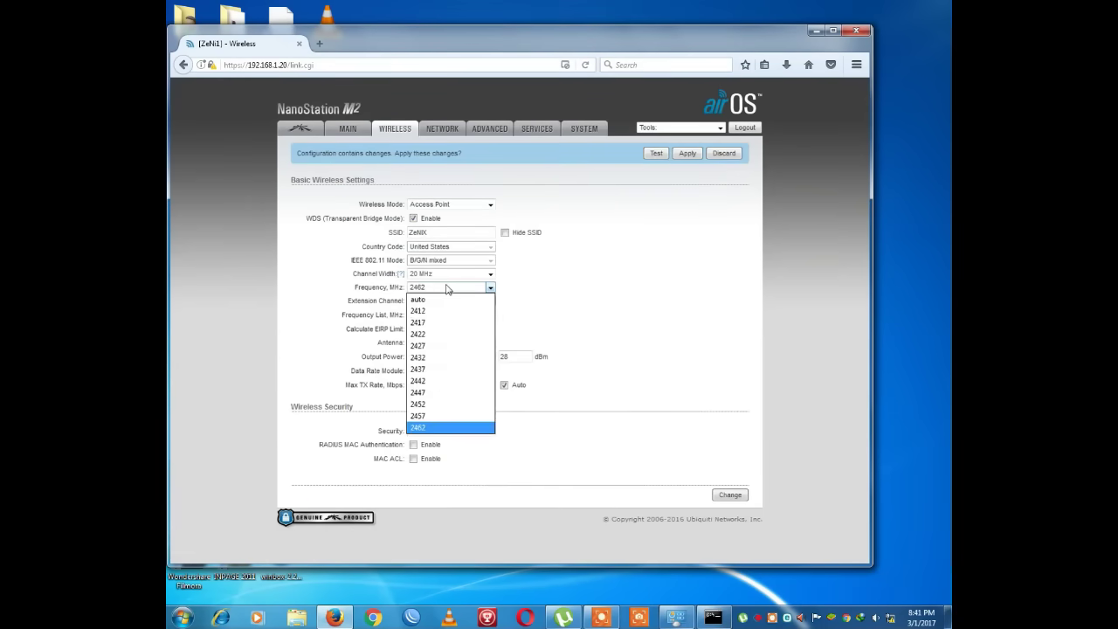
click(416, 428)
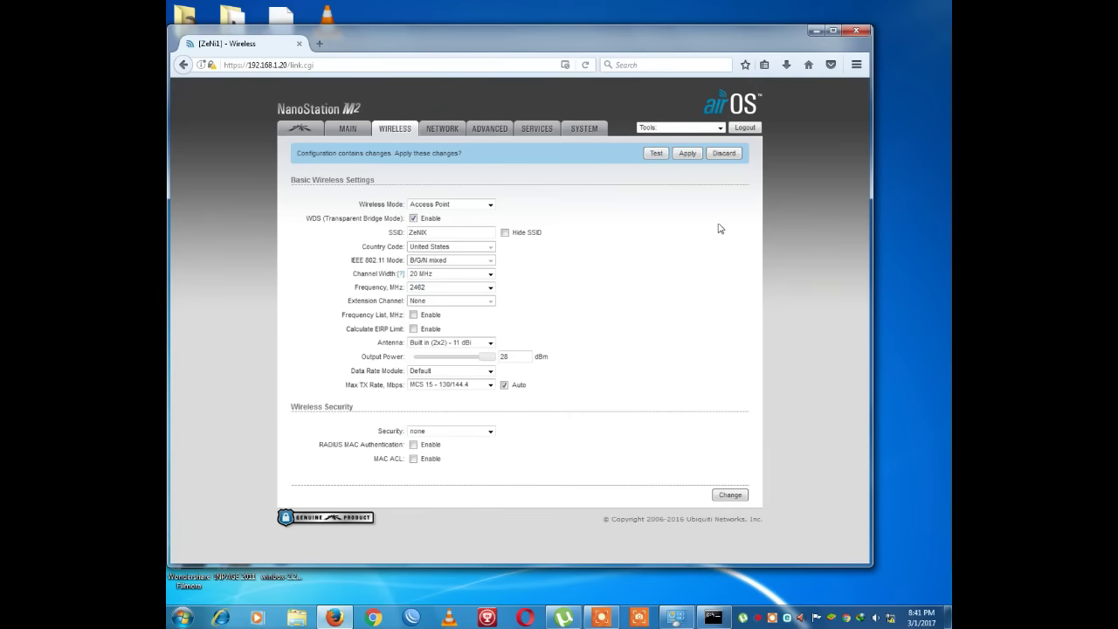
click(699, 129)
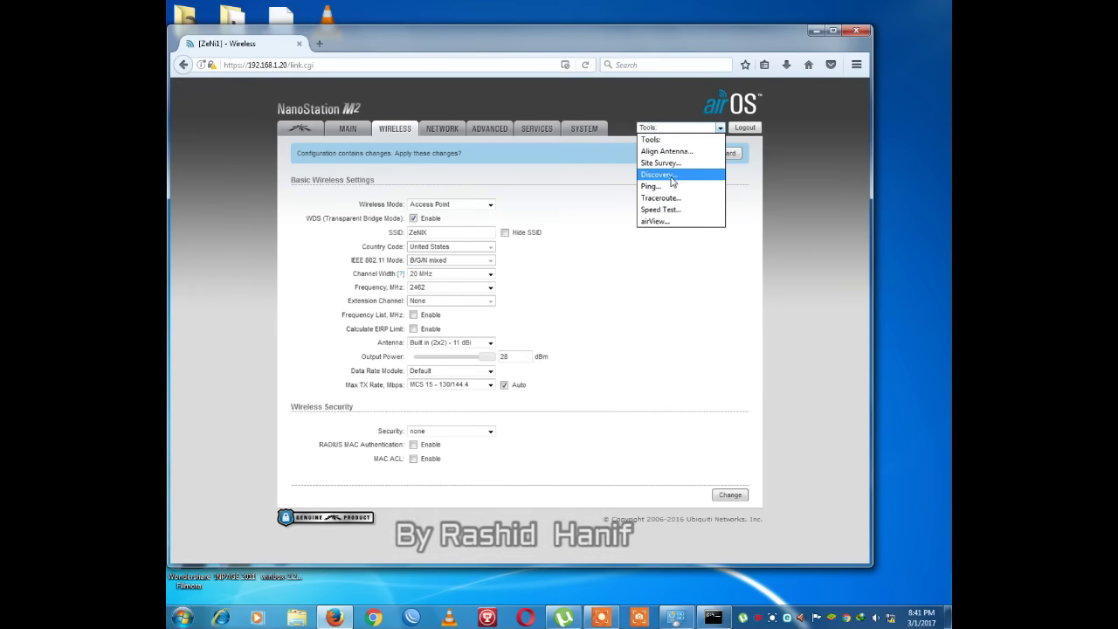
click(674, 166)
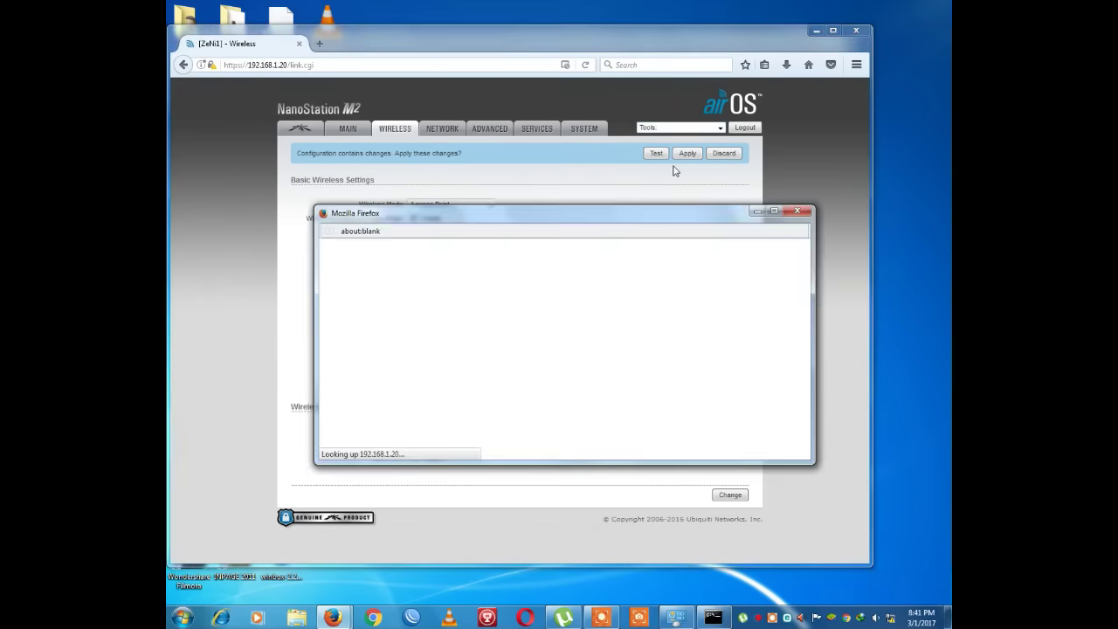
- Review the nearby networks' channels and signal levels in the Site Survey, then close it
drag(496, 219, 461, 140)
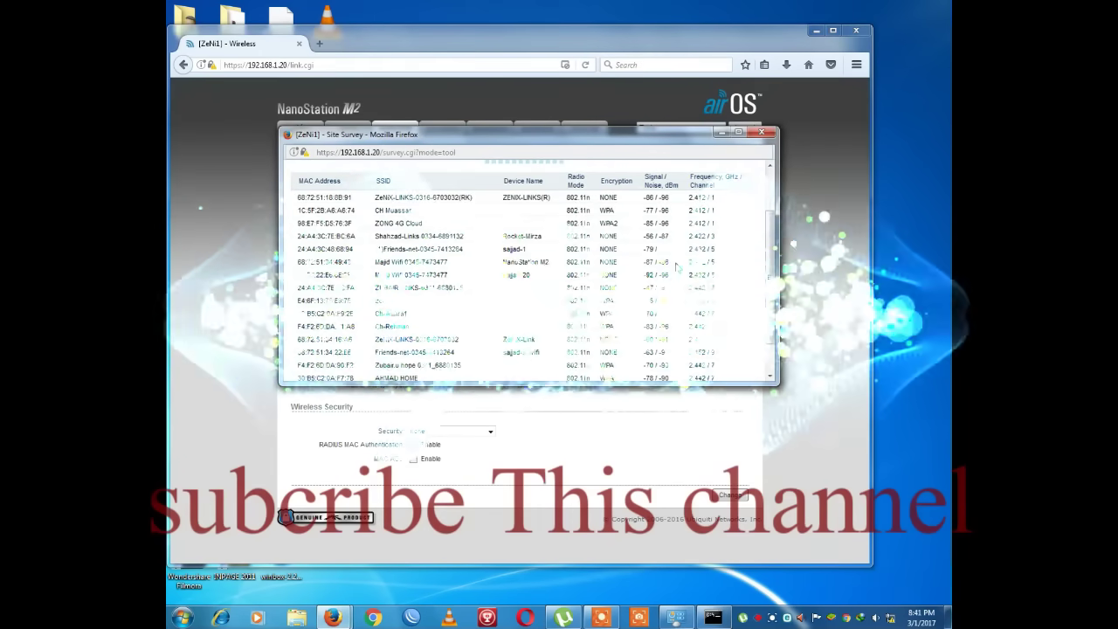
scroll(673, 267, down, 3)
scroll(677, 267, down, 1)
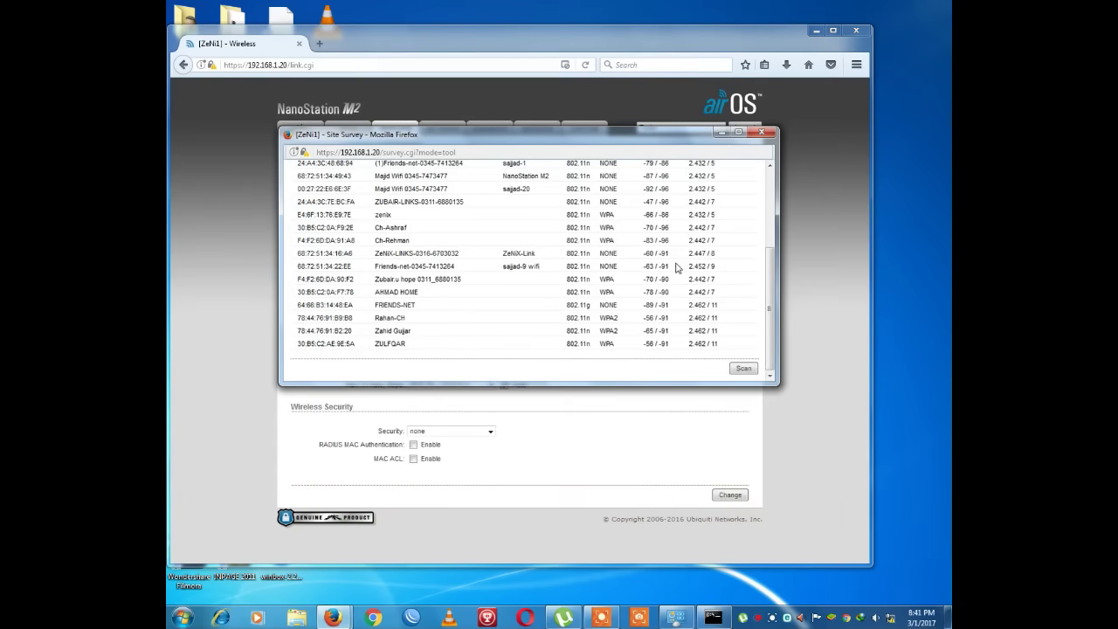
scroll(719, 262, up, 4)
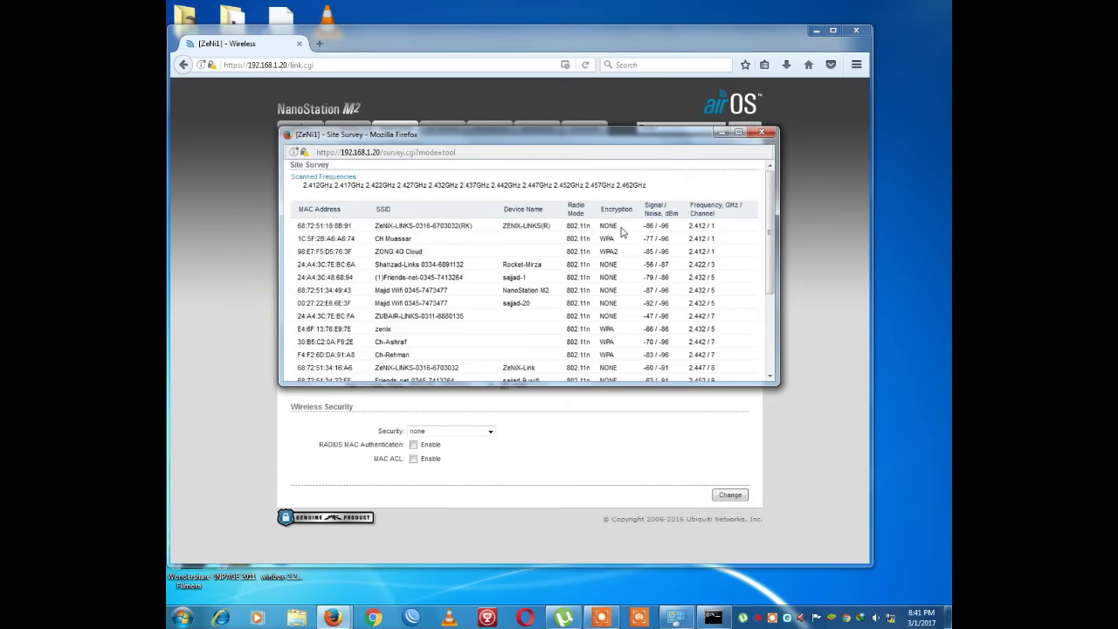
drag(644, 239, 666, 277)
click(643, 256)
scroll(666, 277, down, 3)
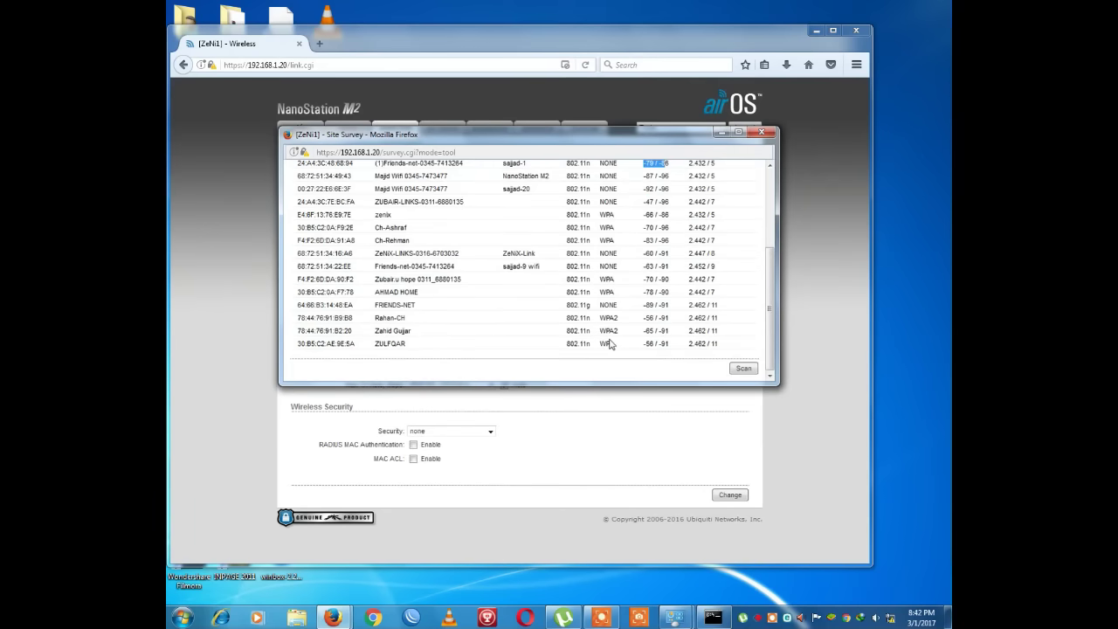
click(762, 132)
- Set the frequency to 2462 MHz and save the wireless settings
click(432, 289)
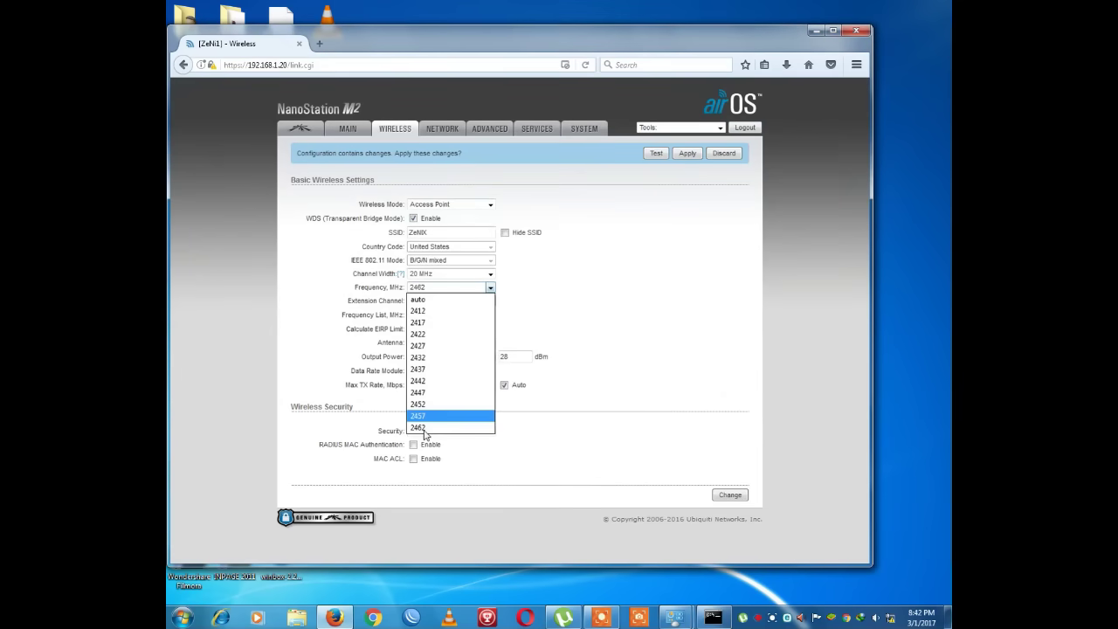
click(423, 430)
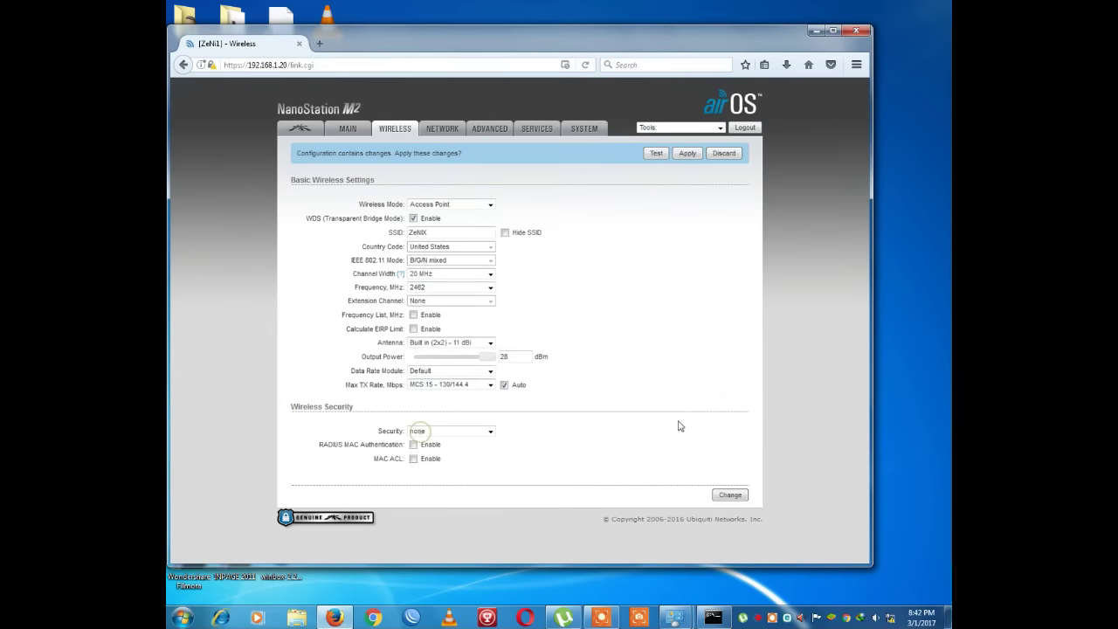
click(730, 496)
click(442, 171)
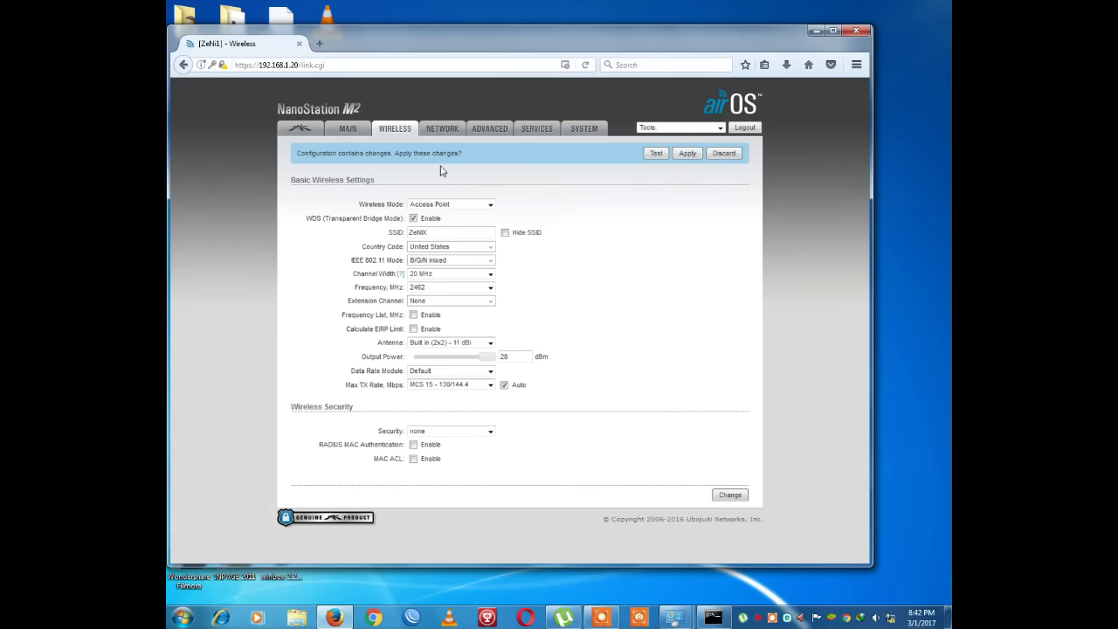
- Briefly visit the airMAX page and return to the Wireless settings
click(441, 230)
click(320, 133)
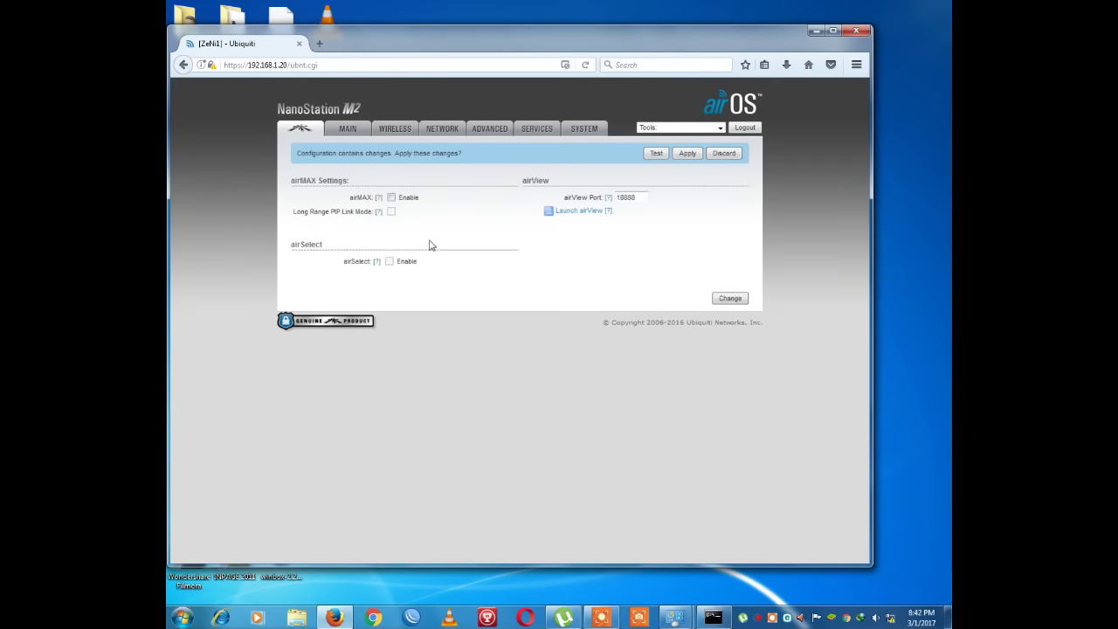
click(398, 133)
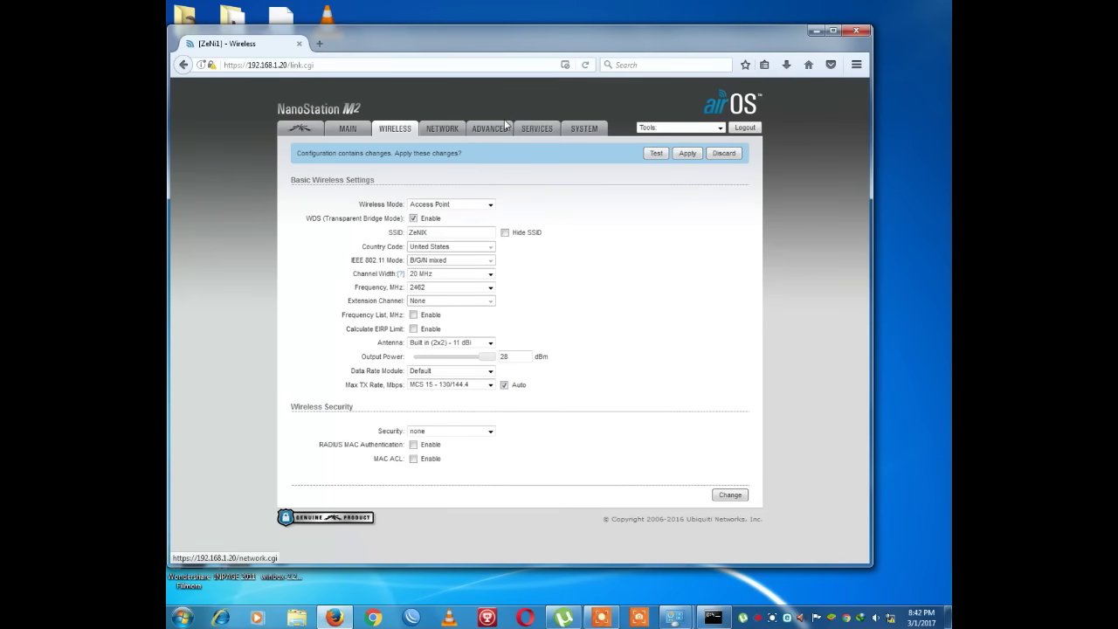
- Review the Services page: SSH on port 22, Telnet on port 23, NTP via time.apple.net
click(544, 129)
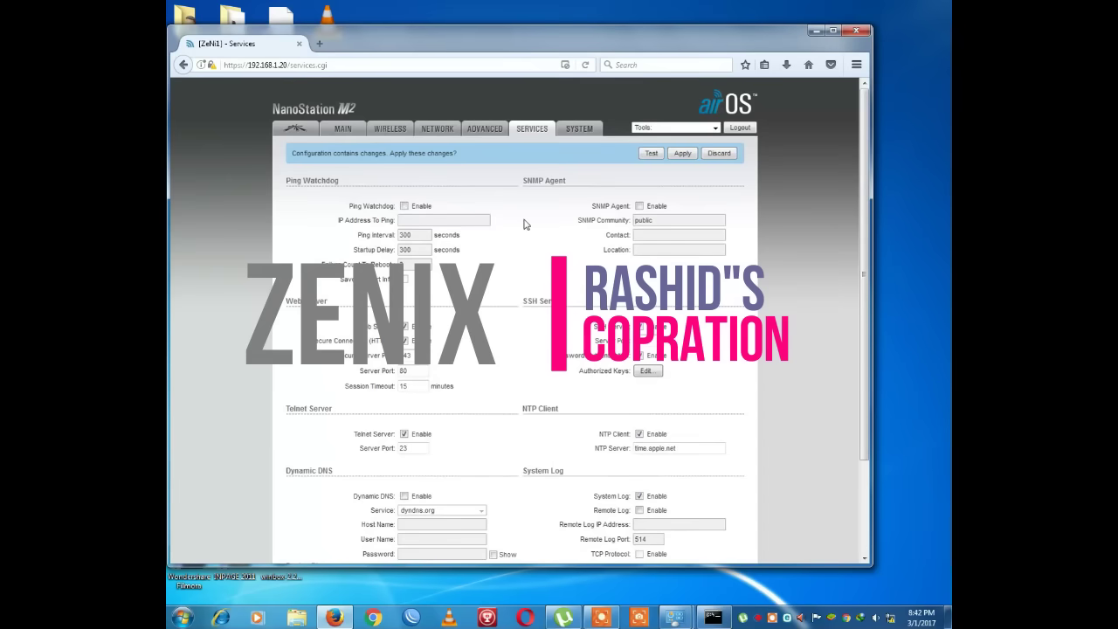
scroll(525, 225, down, 3)
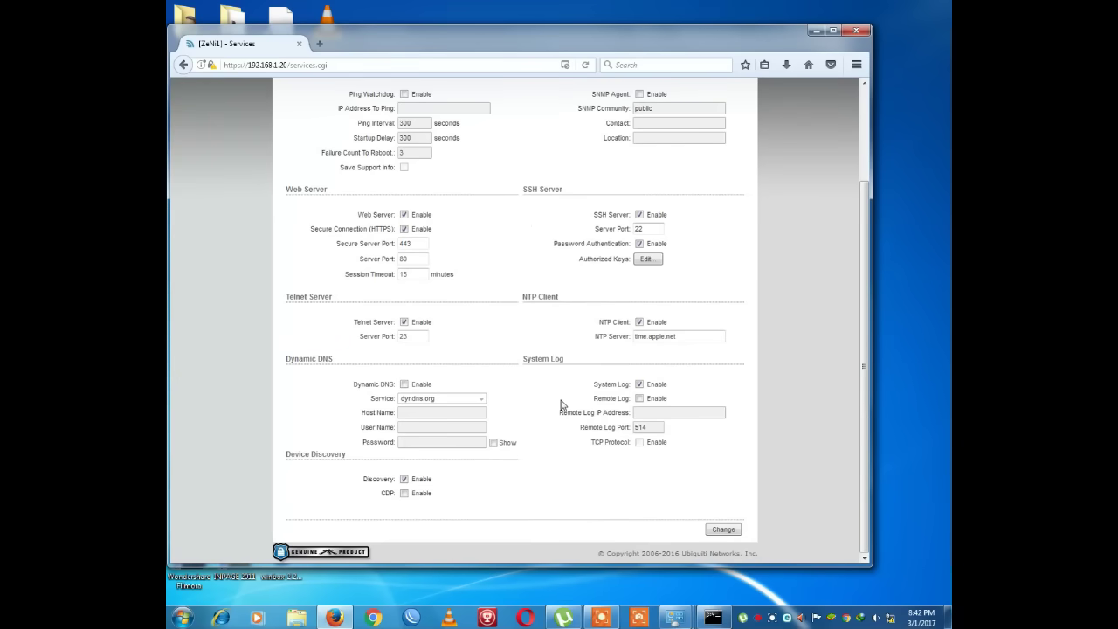
scroll(563, 406, up, 3)
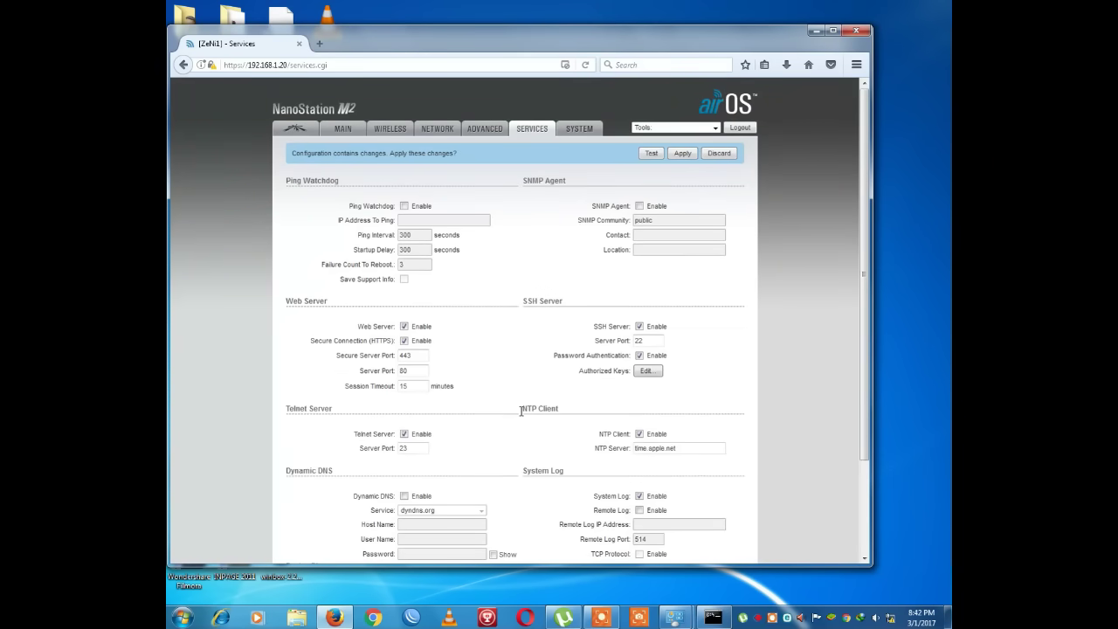
drag(521, 410, 559, 407)
click(560, 407)
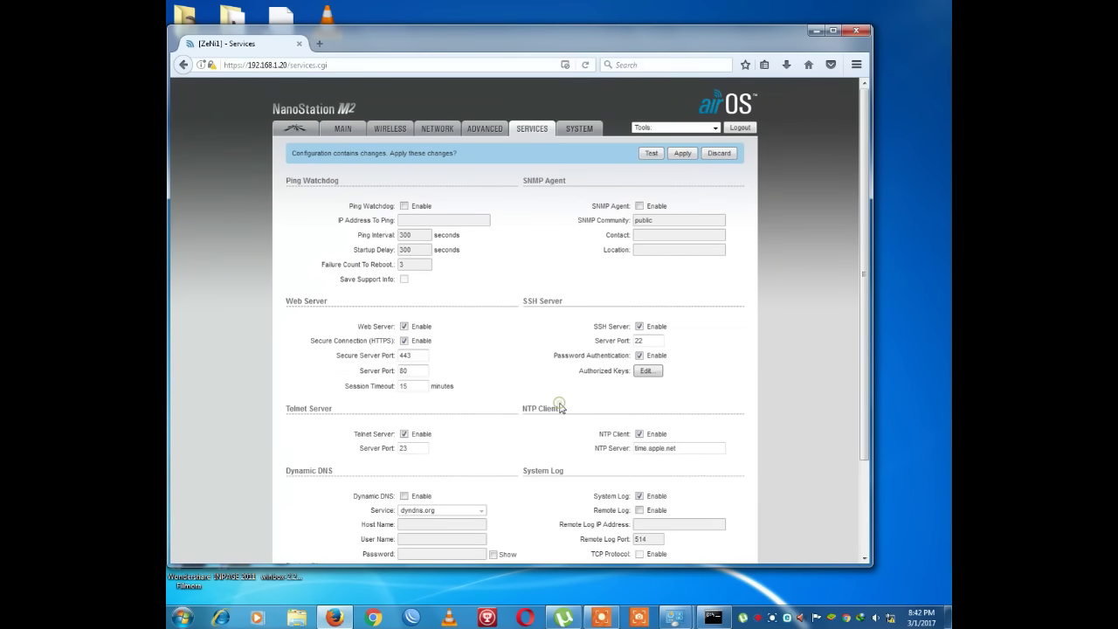